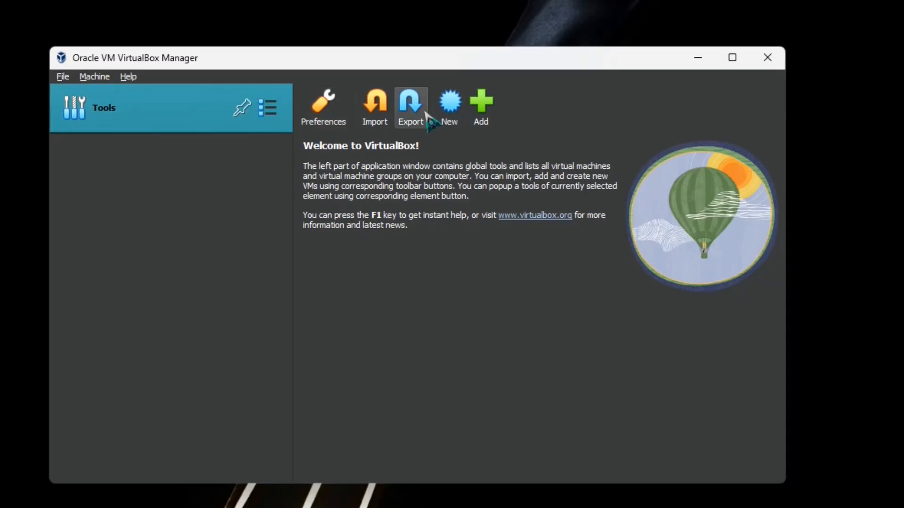
Step: Start creating a new virtual machine in expert mode and name it Kali Linux
click(449, 106)
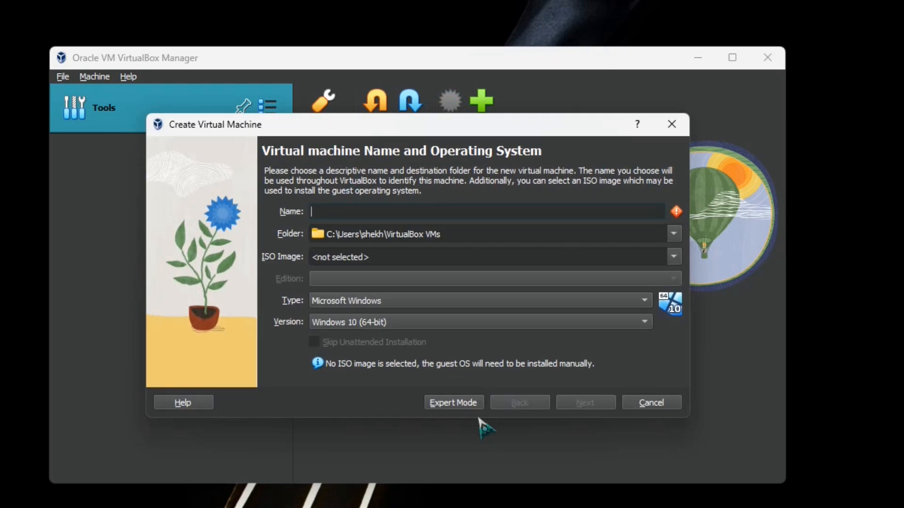
click(468, 403)
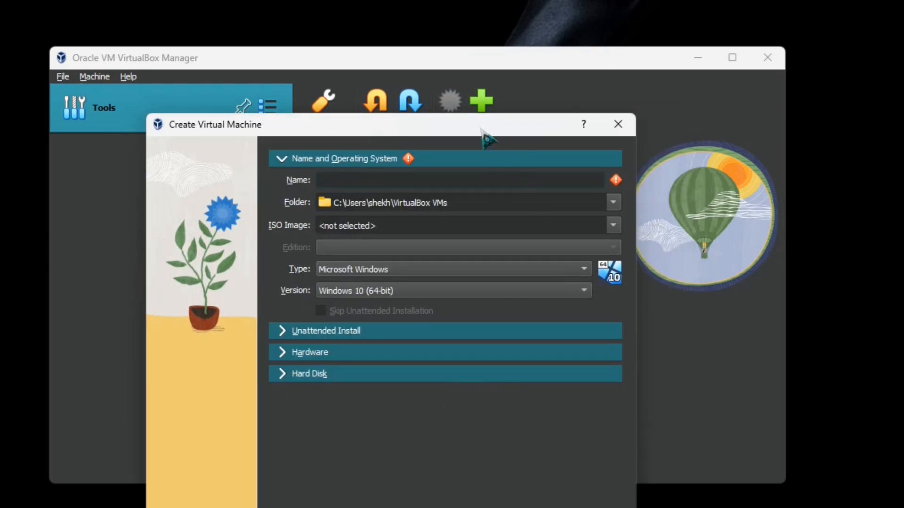
drag(482, 133, 513, 53)
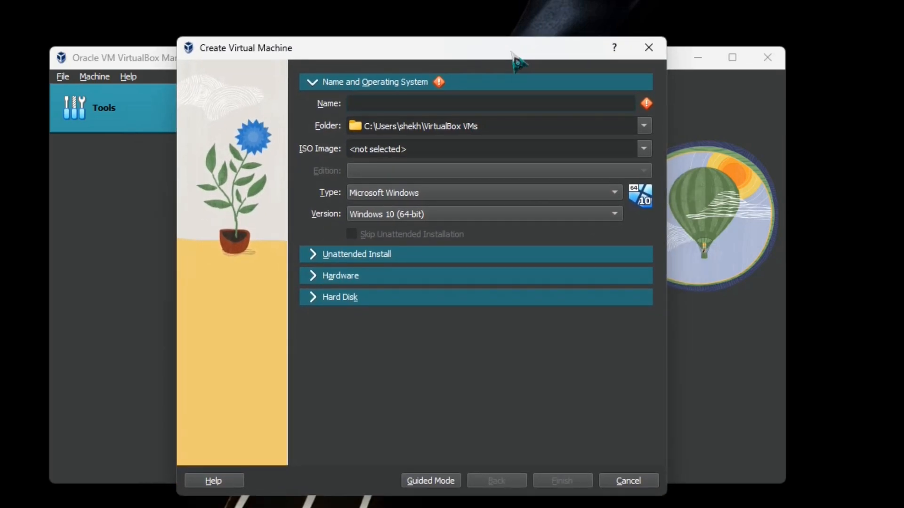
text(Kali L)
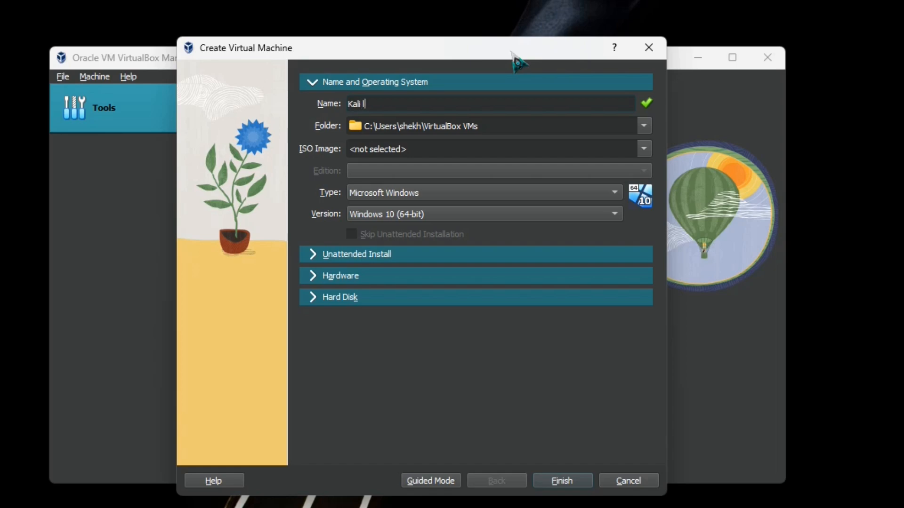
text(inux)
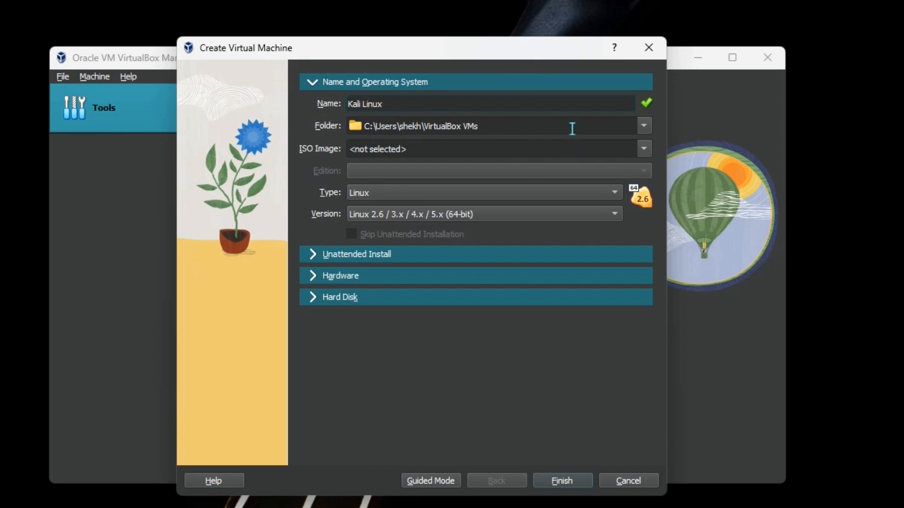
Step: Choose Linux as the new machine's operating system type, keeping the default folder and no ISO image
click(643, 126)
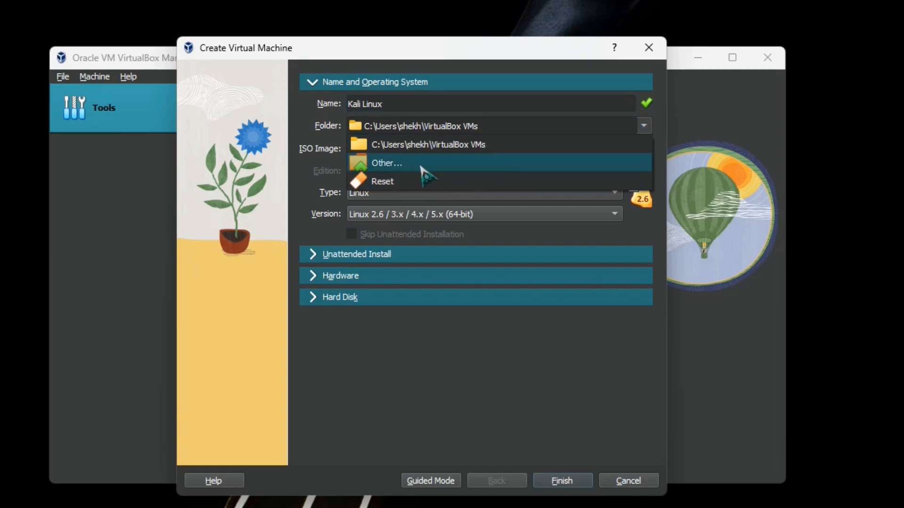
click(296, 140)
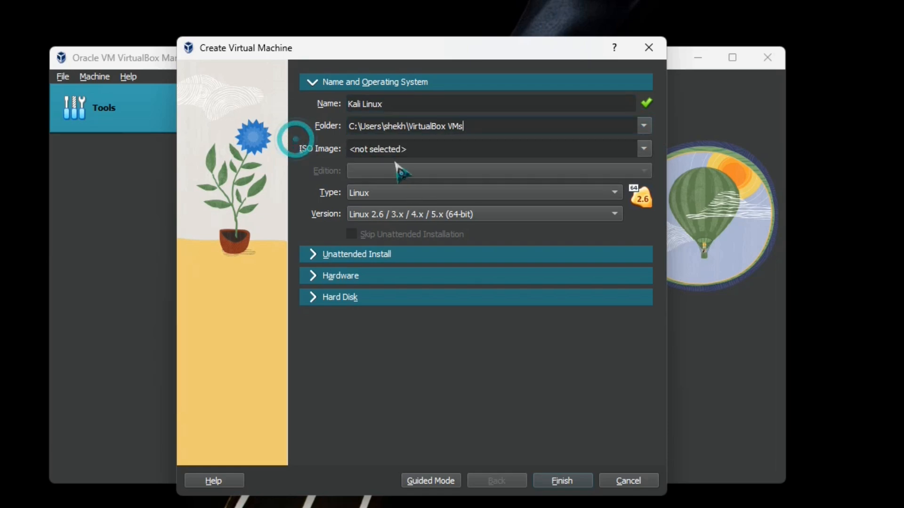
click(643, 149)
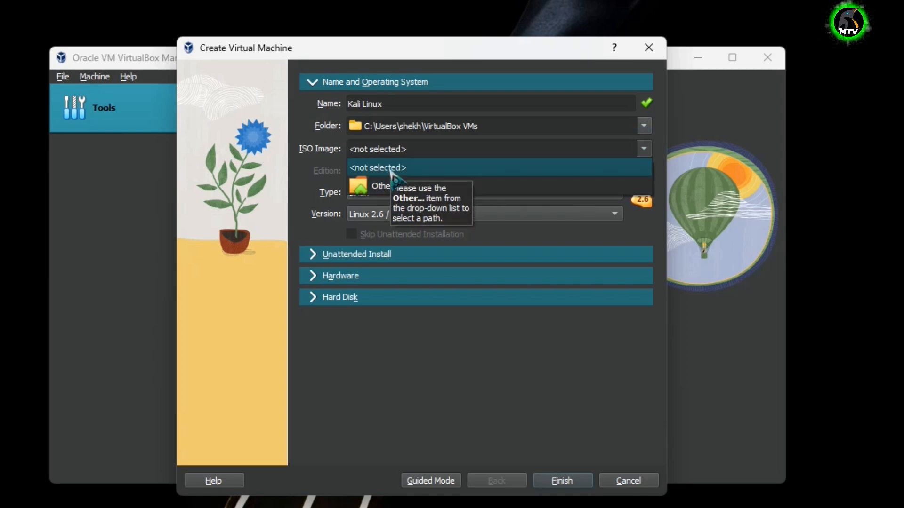
click(390, 169)
click(572, 192)
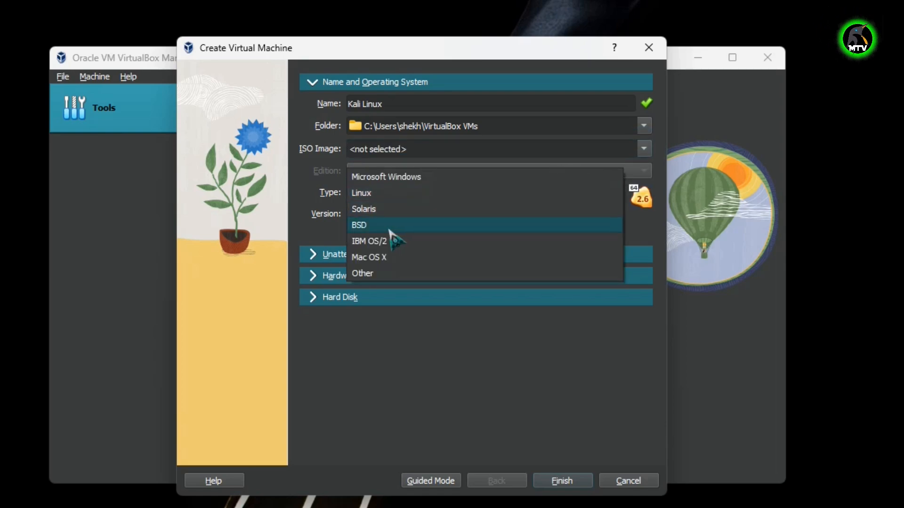
click(377, 192)
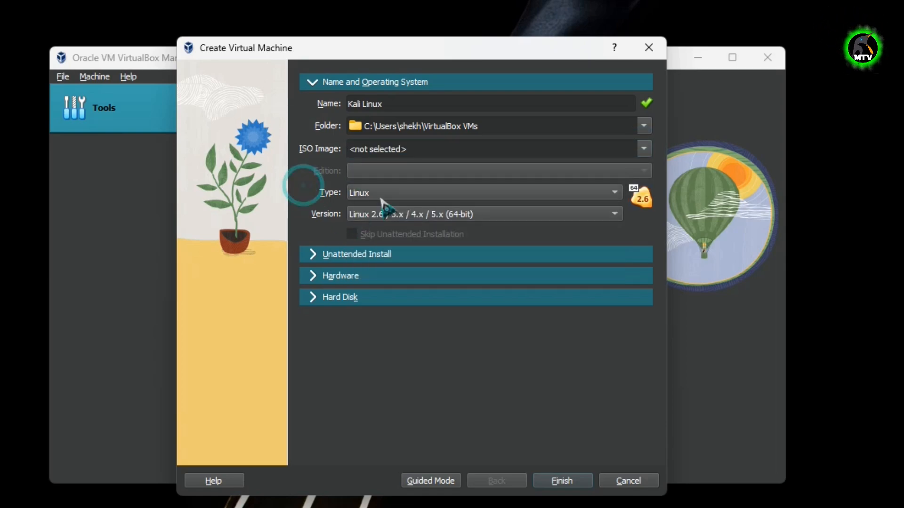
Step: Set the new machine's base memory to 4096 MB and its processors to 4
click(354, 256)
click(370, 303)
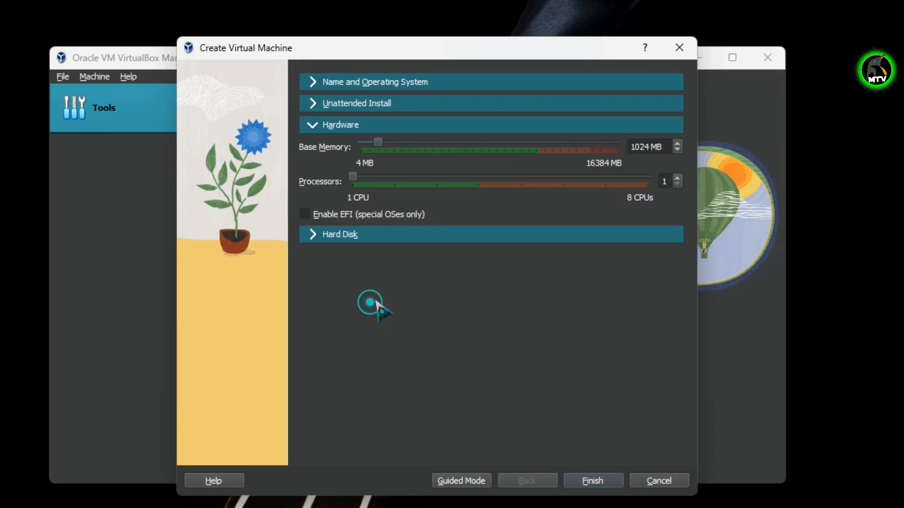
drag(649, 149, 567, 149)
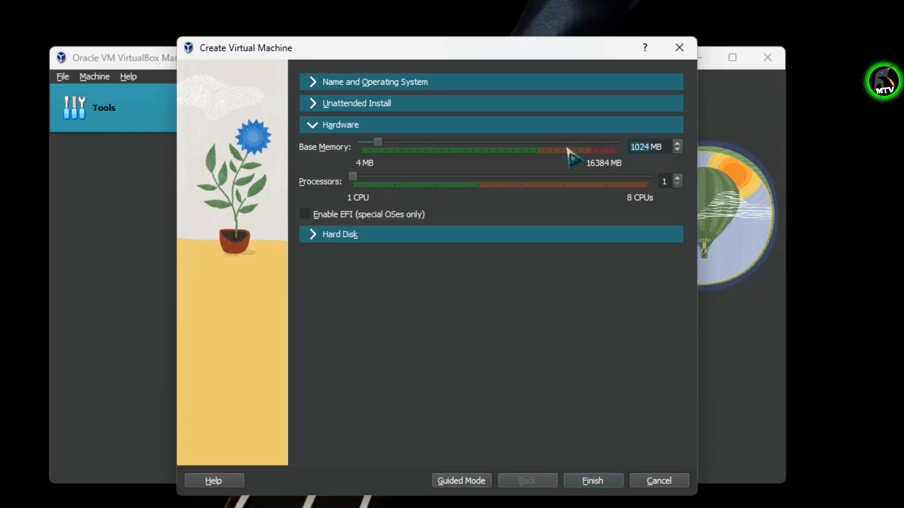
text(4096)
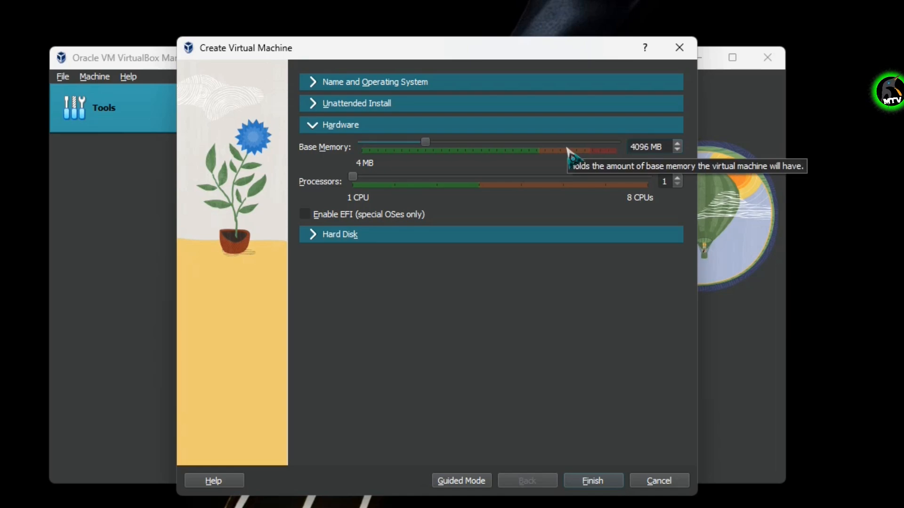
click(677, 179)
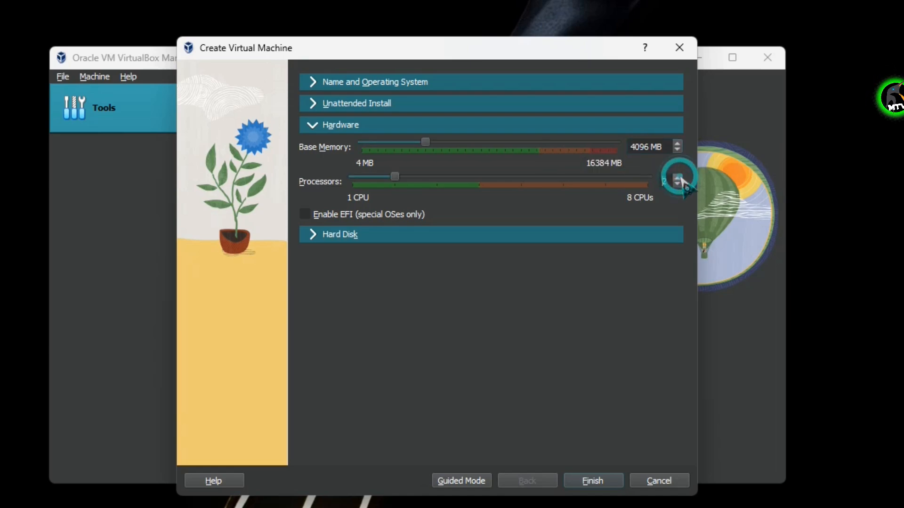
click(678, 179)
click(677, 179)
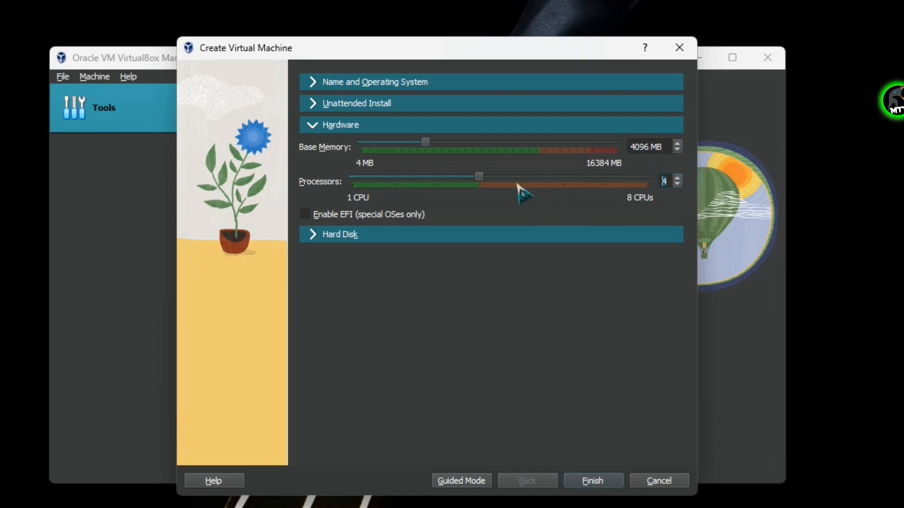
Step: Set the virtual hard disk size to 60 GB and finish creating the machine
click(360, 238)
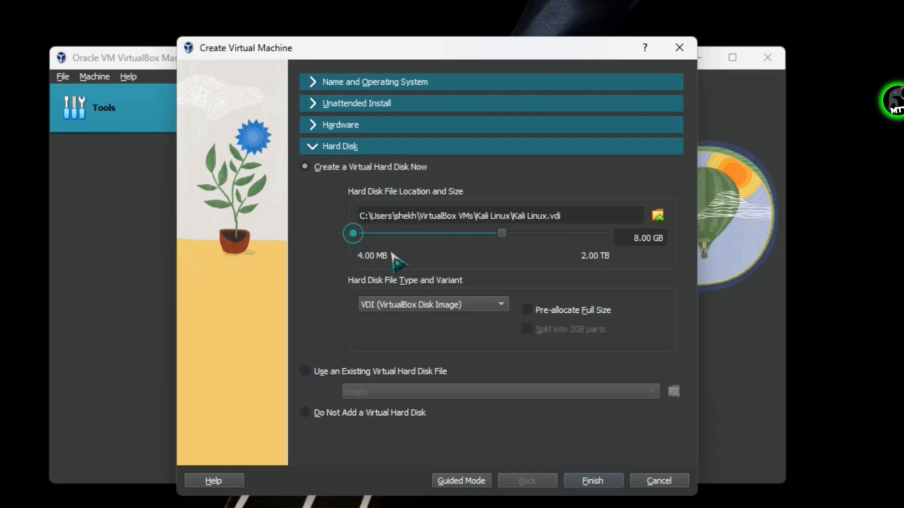
click(646, 237)
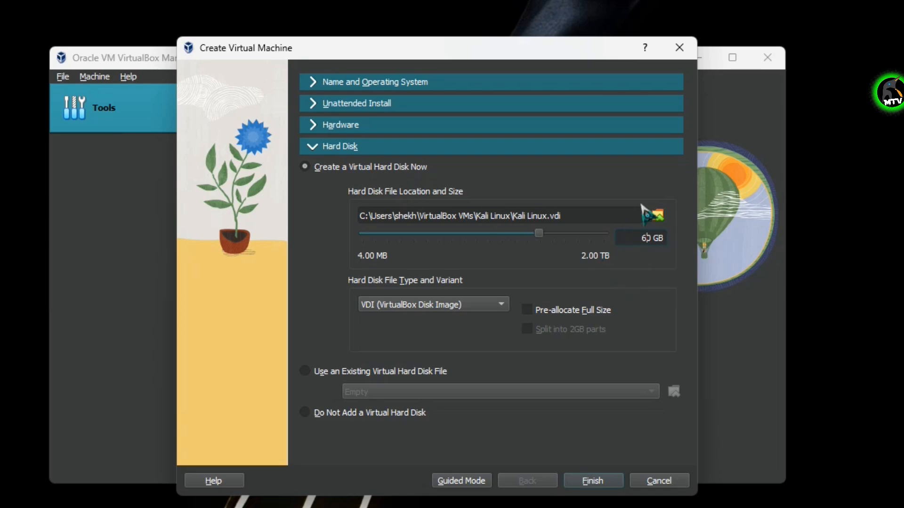
click(594, 481)
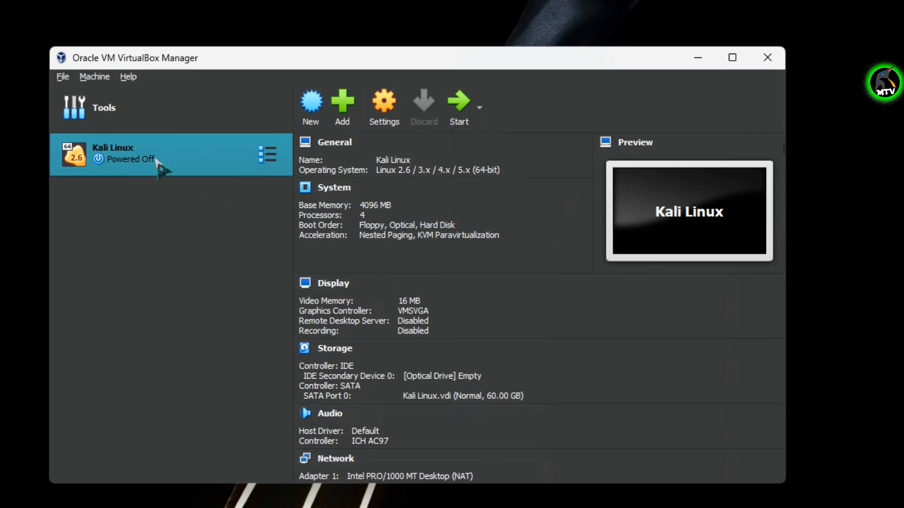
Step: In the Kali Linux machine's settings, set both Shared Clipboard and Drag'n'Drop to Bidirectional
right_click(160, 160)
click(182, 159)
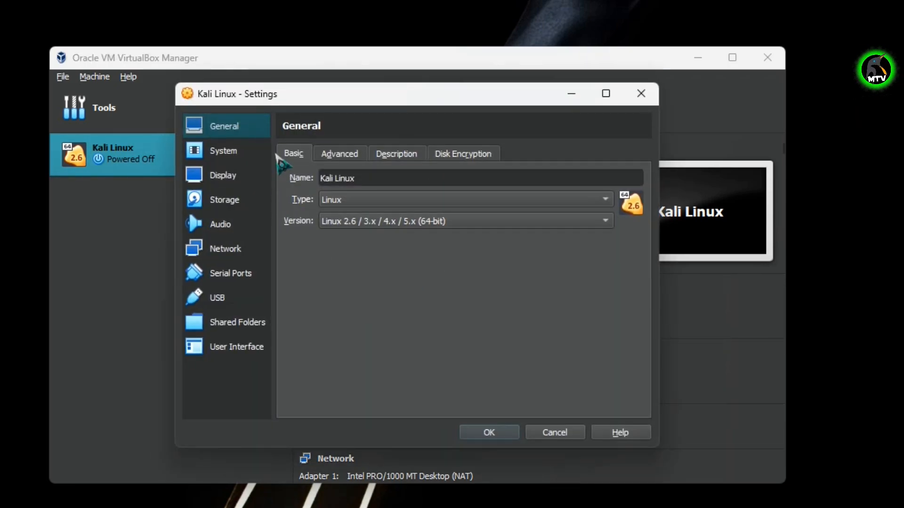
click(348, 152)
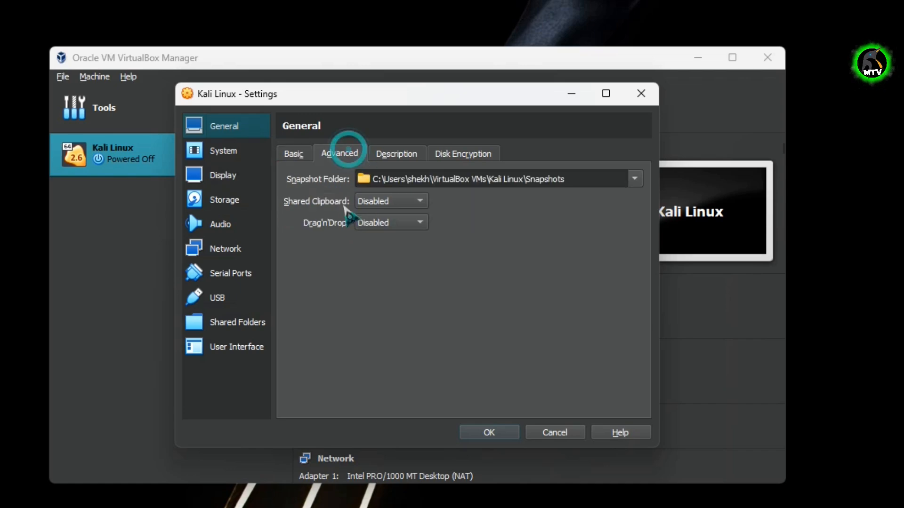
click(389, 201)
click(400, 249)
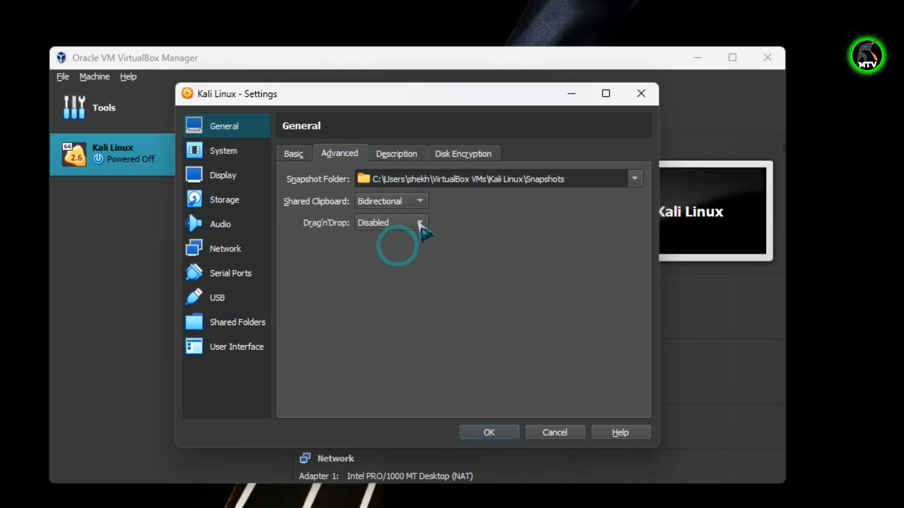
click(419, 223)
click(400, 270)
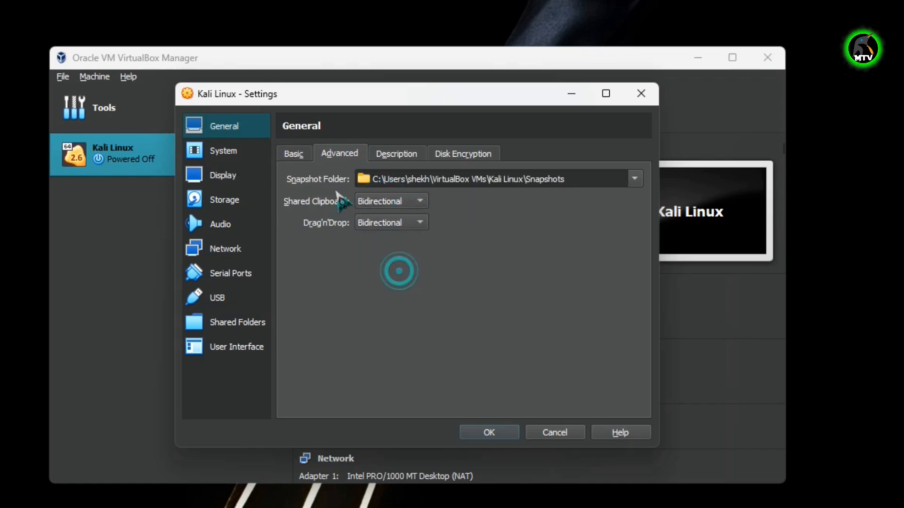
Step: Disable Floppy in the machine's boot order and raise its video memory to 128 MB
click(294, 154)
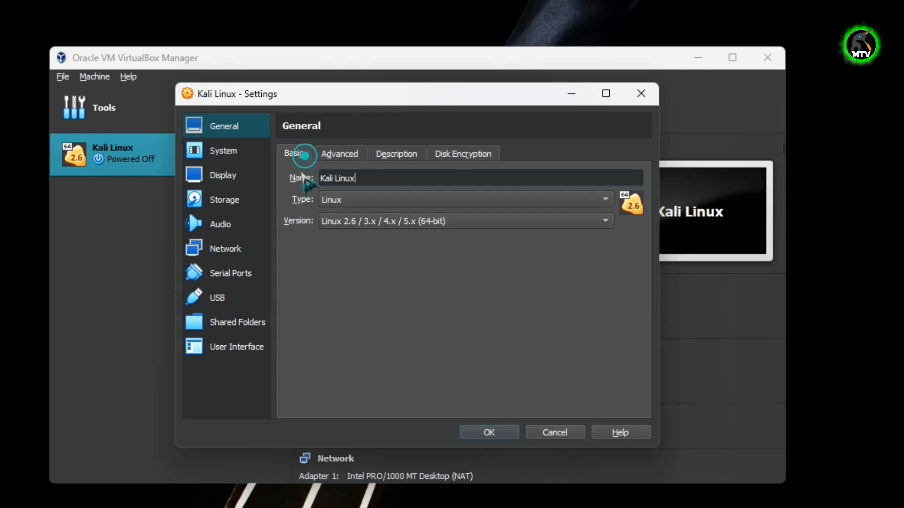
click(250, 155)
click(369, 154)
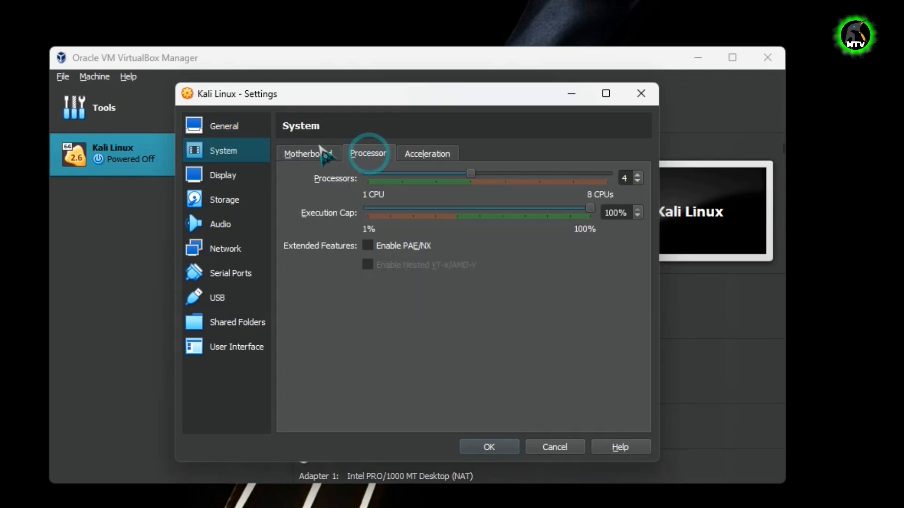
click(322, 150)
click(369, 211)
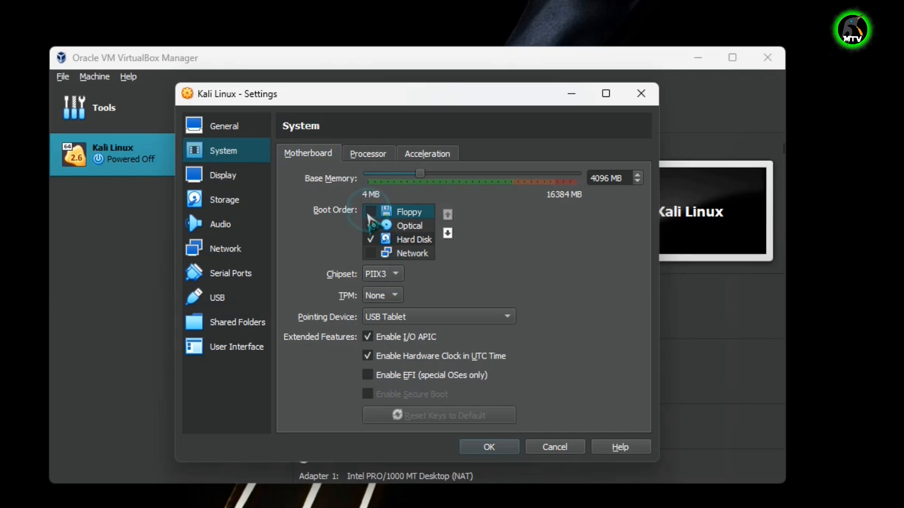
click(246, 176)
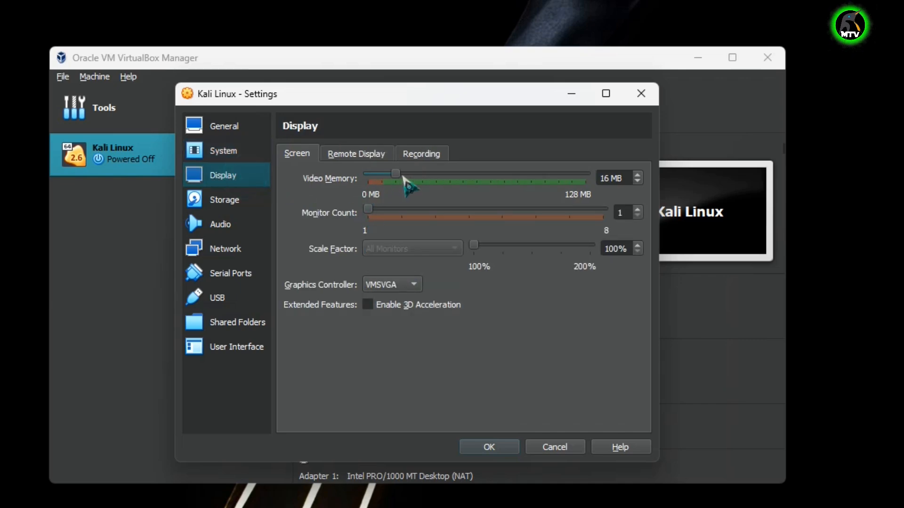
drag(400, 177, 605, 178)
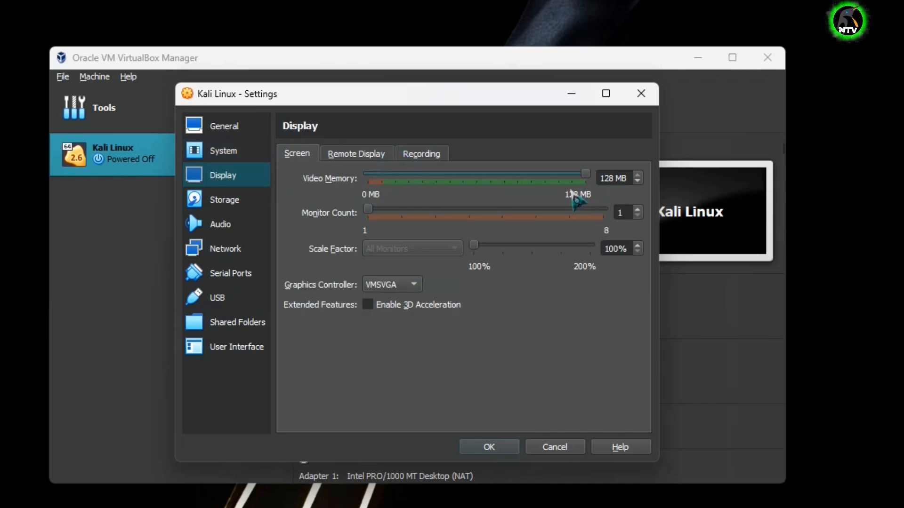
Step: Attach the disk file kali-linux-2024.1-installer-amd64.iso from the Desktop to the empty IDE optical drive
click(247, 199)
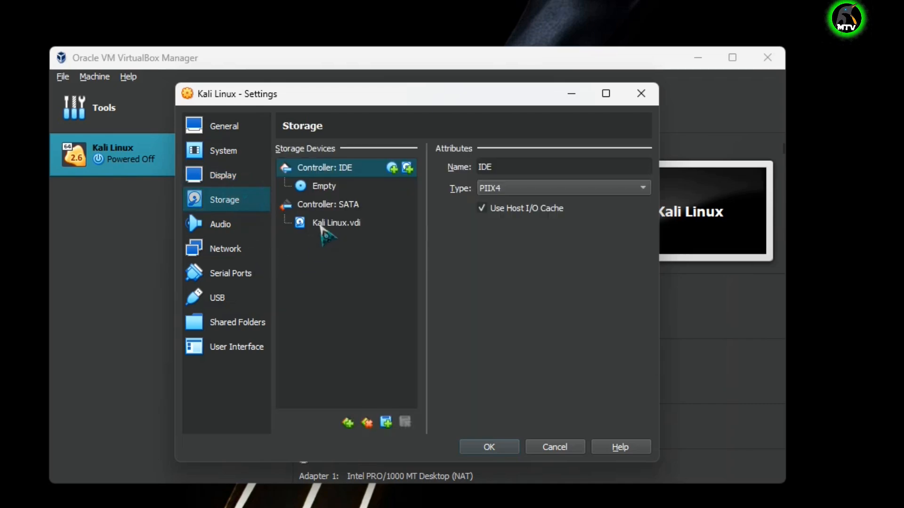
click(325, 187)
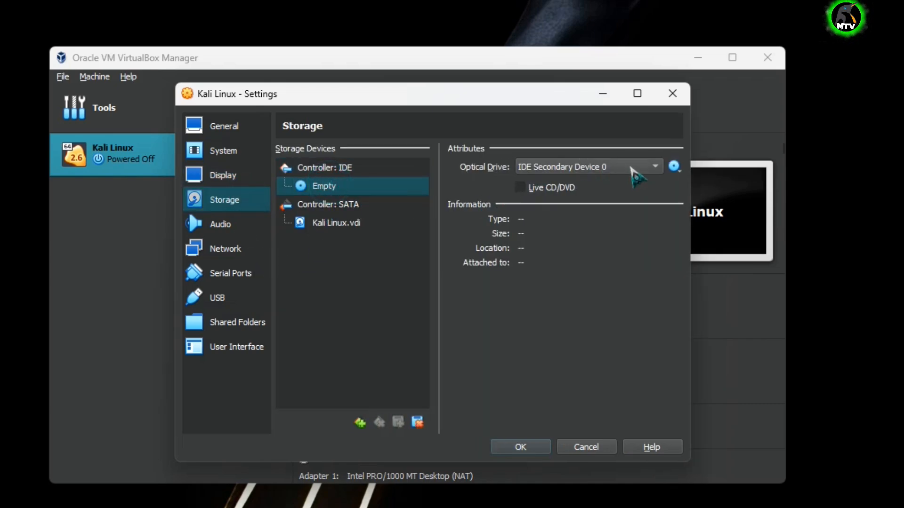
click(674, 167)
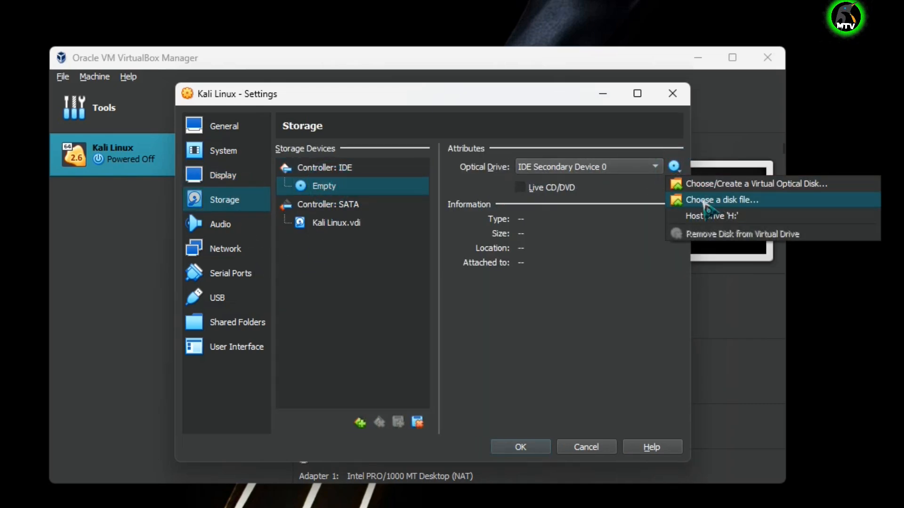
click(715, 185)
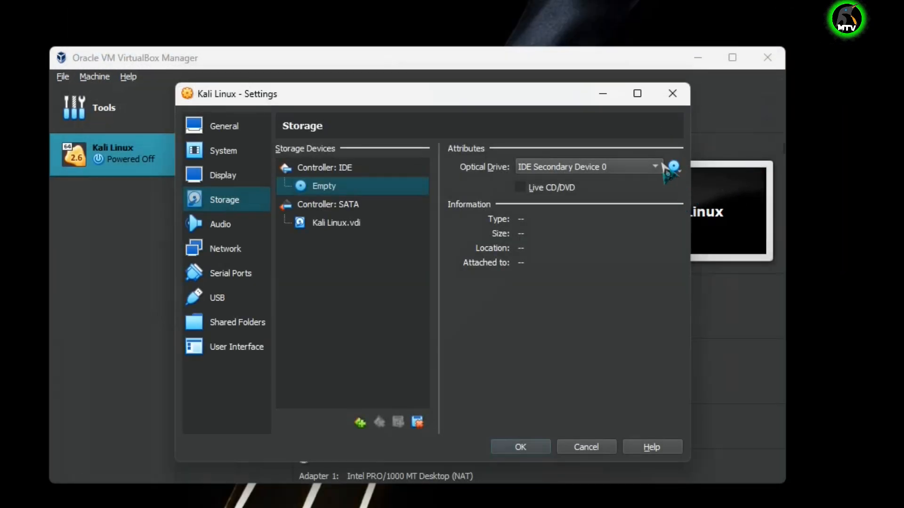
click(674, 168)
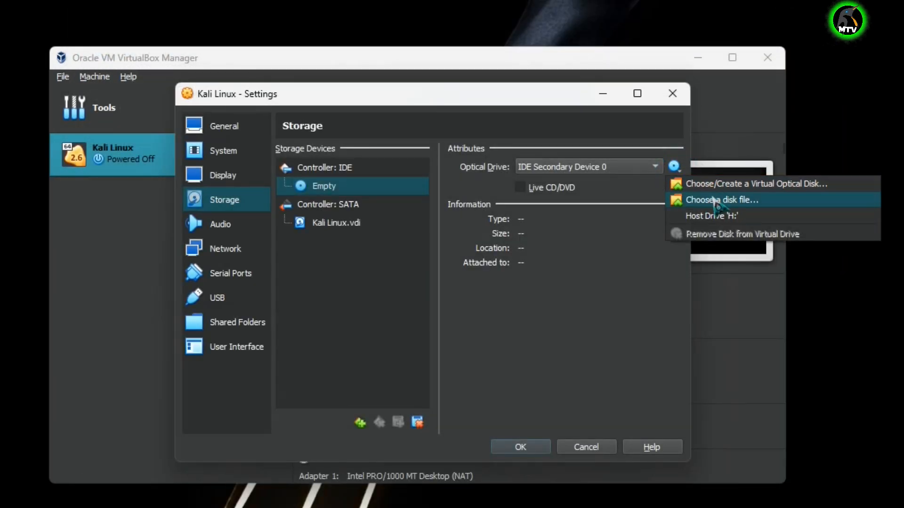
click(715, 201)
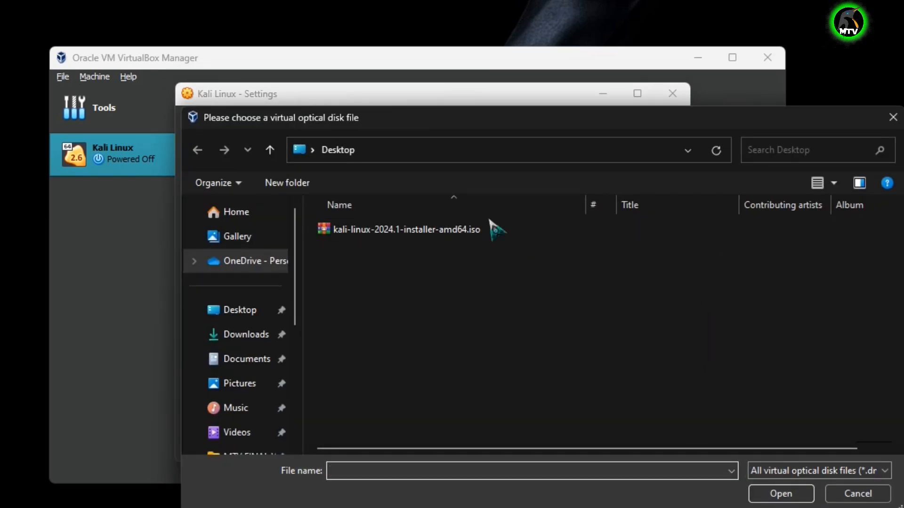
click(370, 232)
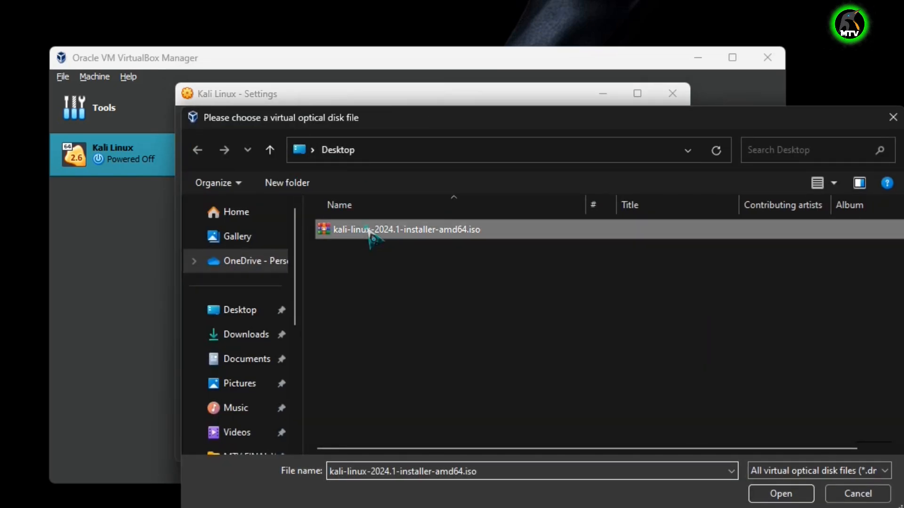
click(777, 492)
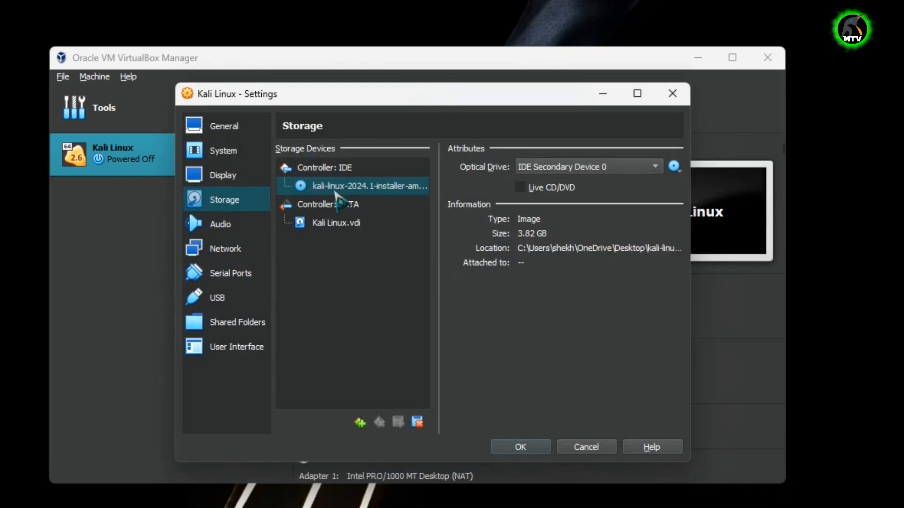
Step: Set the machine's USB controller to USB 3.0 (xHCI) and save the settings
click(238, 230)
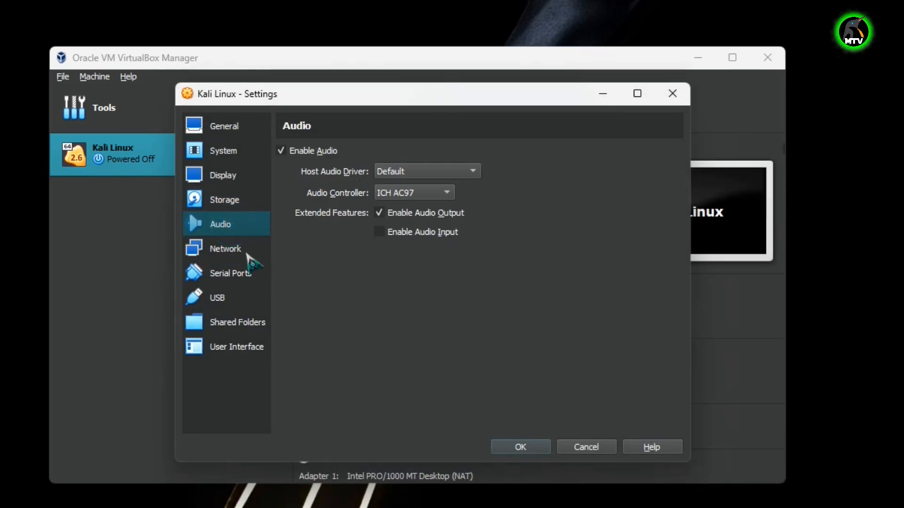
click(245, 250)
click(235, 299)
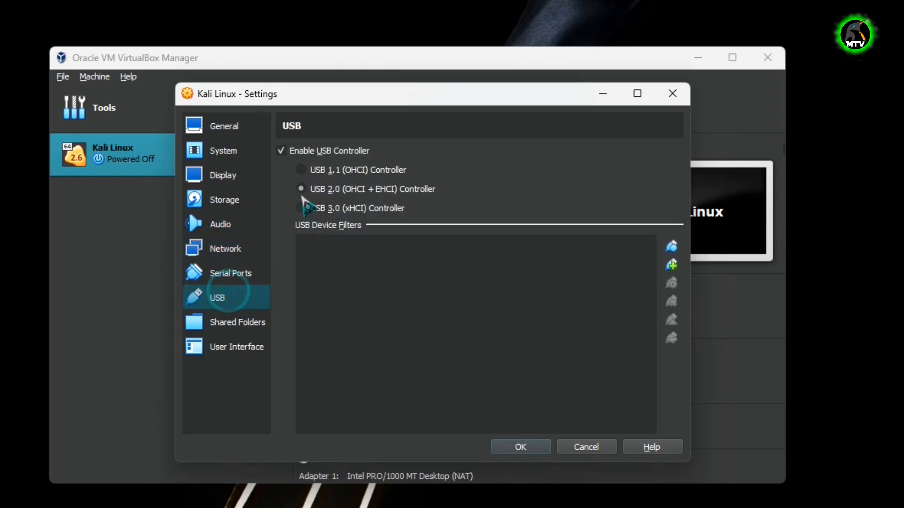
click(324, 209)
click(522, 448)
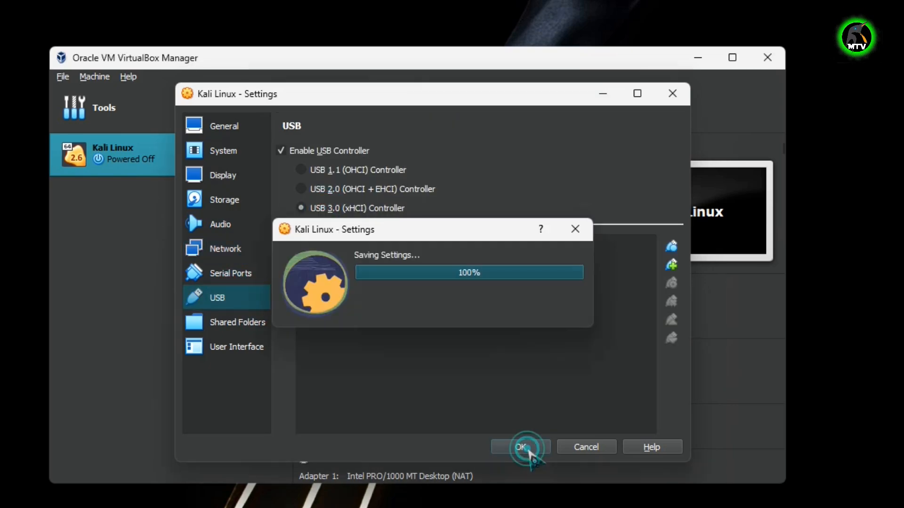
Step: Start the Kali Linux machine in a maximized window and launch Graphical install from the installer menu
click(461, 106)
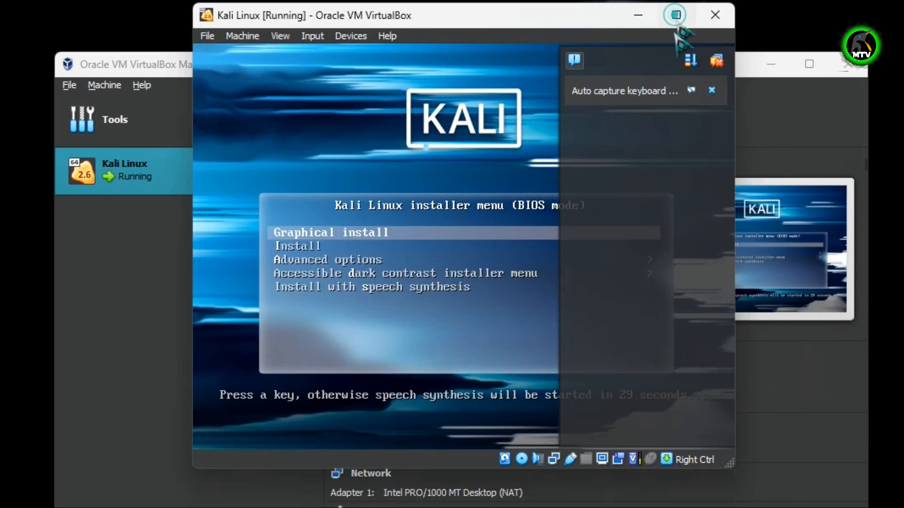
click(676, 14)
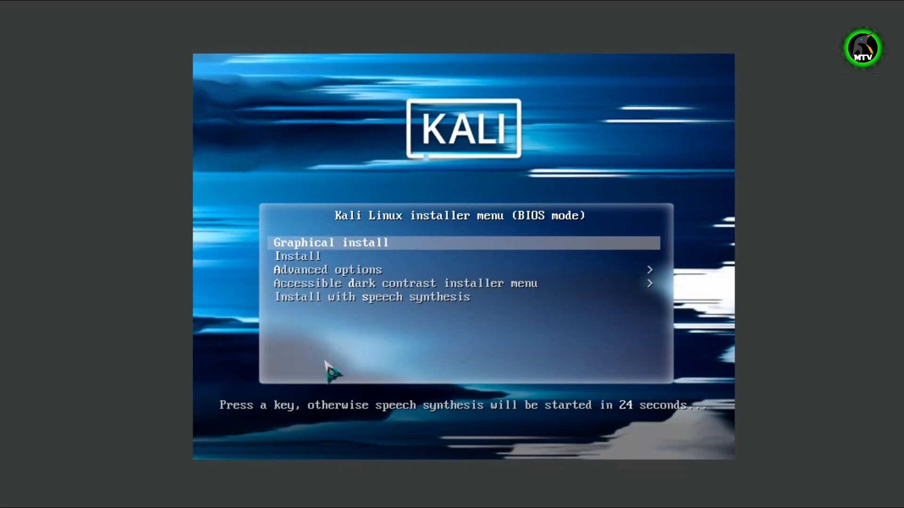
key(Down)
key(Down)
key(Down)
key(Down)
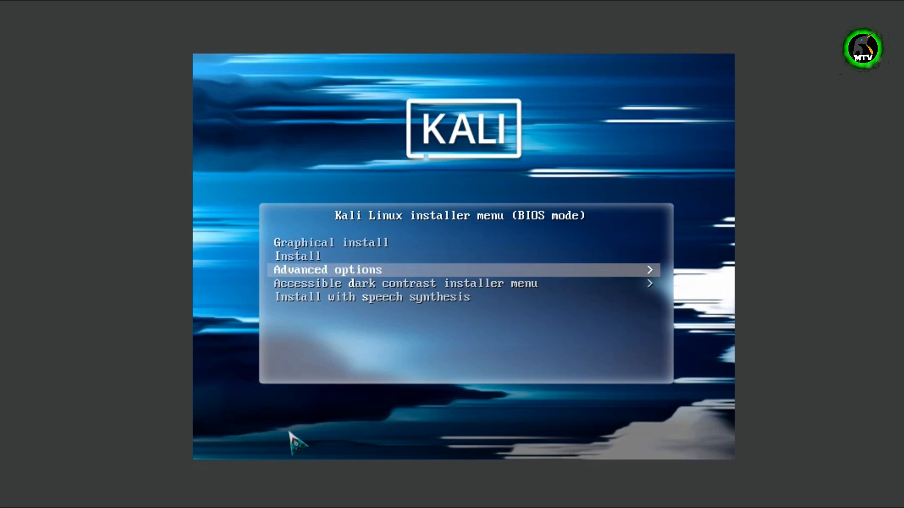
key(Up)
key(Up)
key(Up)
key(Up)
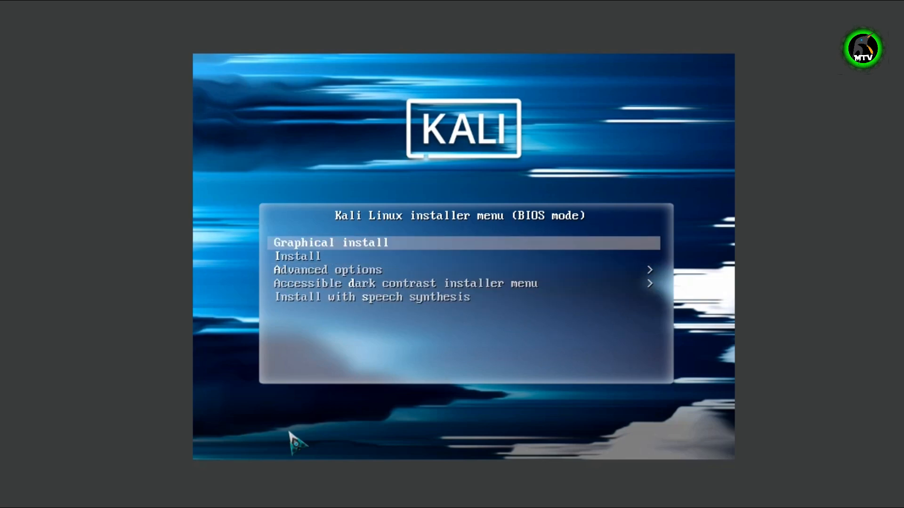
key(Return)
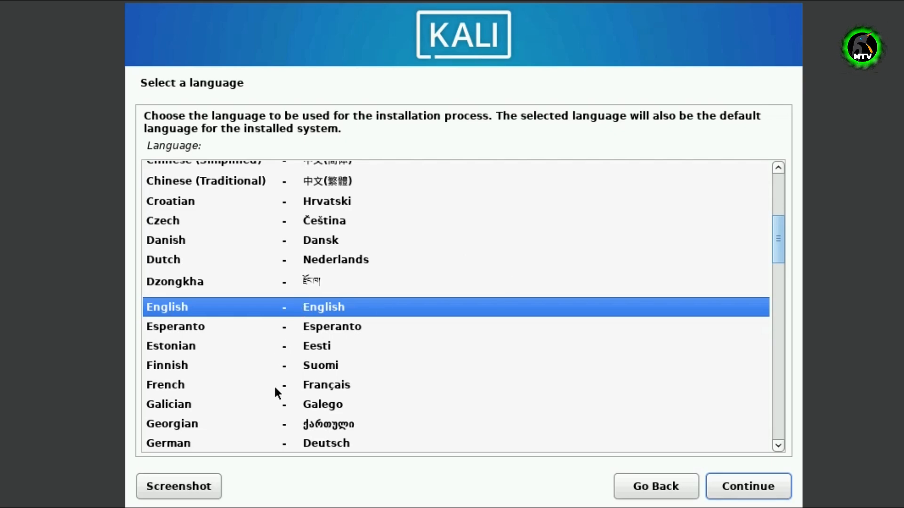
Step: Choose English as the installation language and United States as the location
click(725, 485)
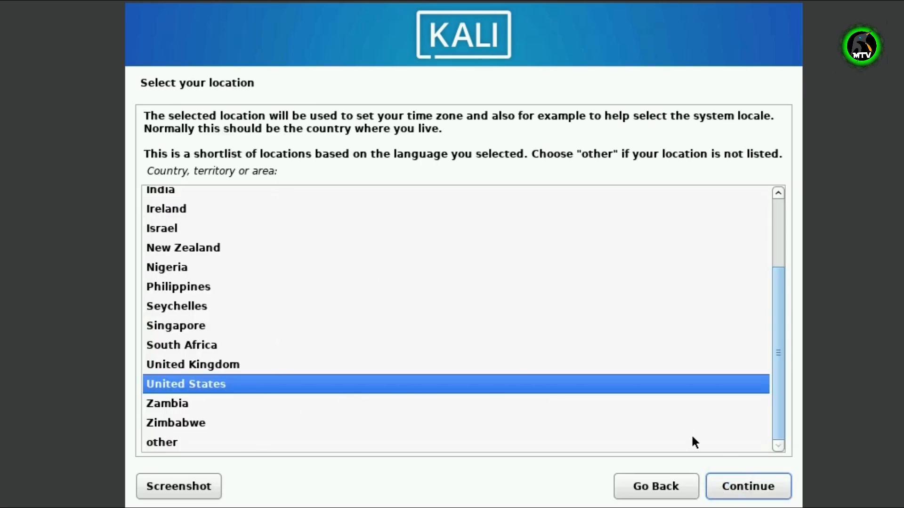
click(730, 487)
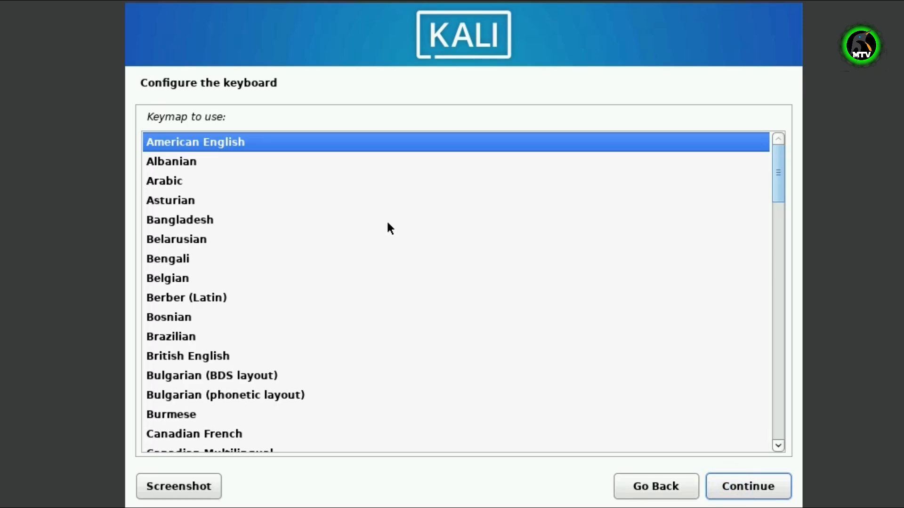
text(i)
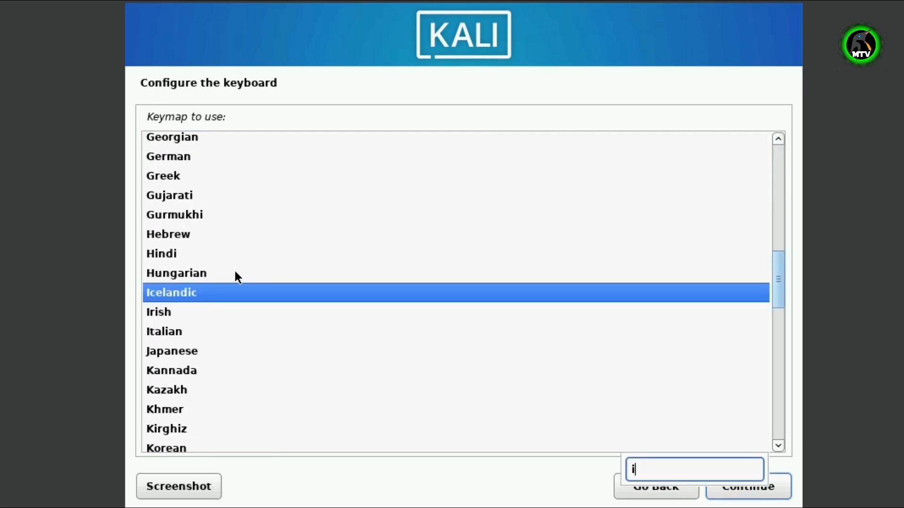
text(ii)
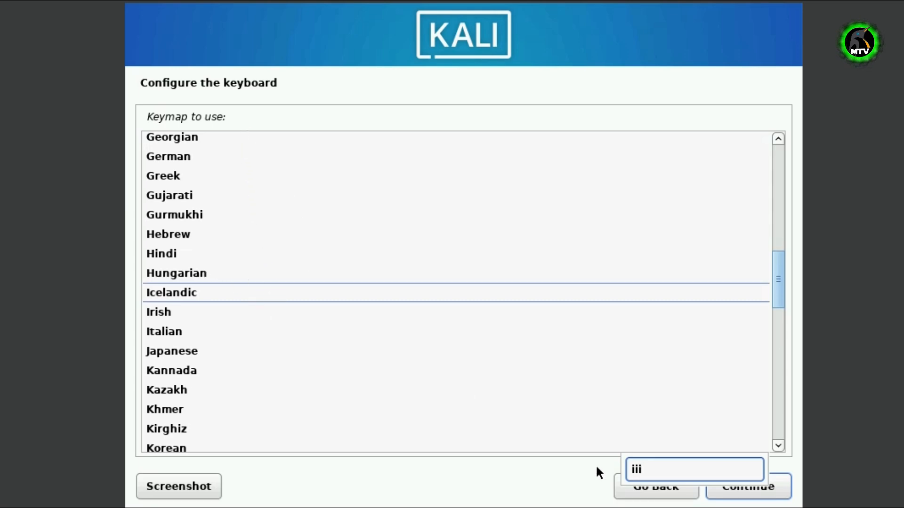
click(631, 487)
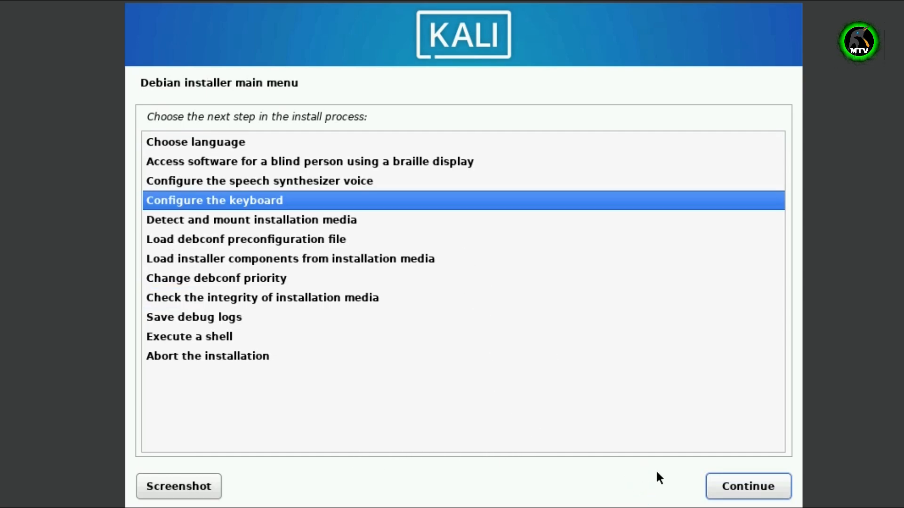
click(715, 485)
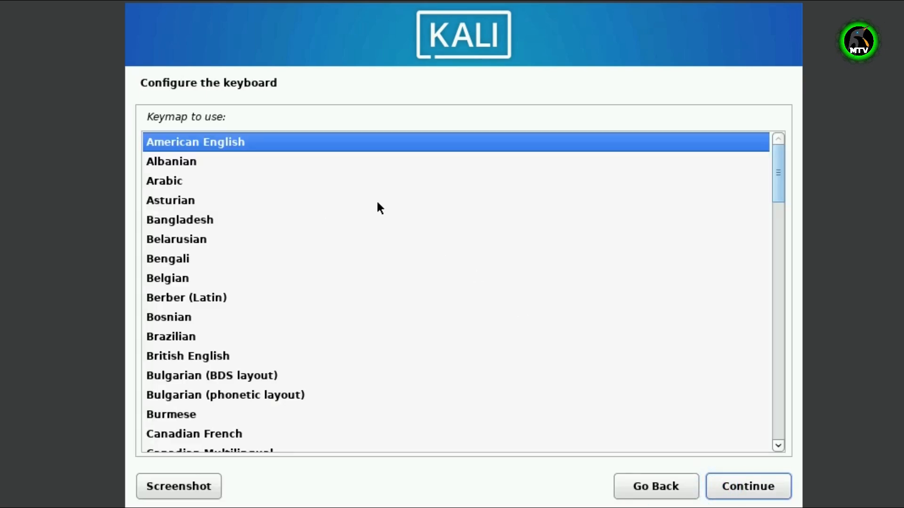
Step: Choose the American English keymap, and configure the network with hostname kali and an empty domain name
click(733, 490)
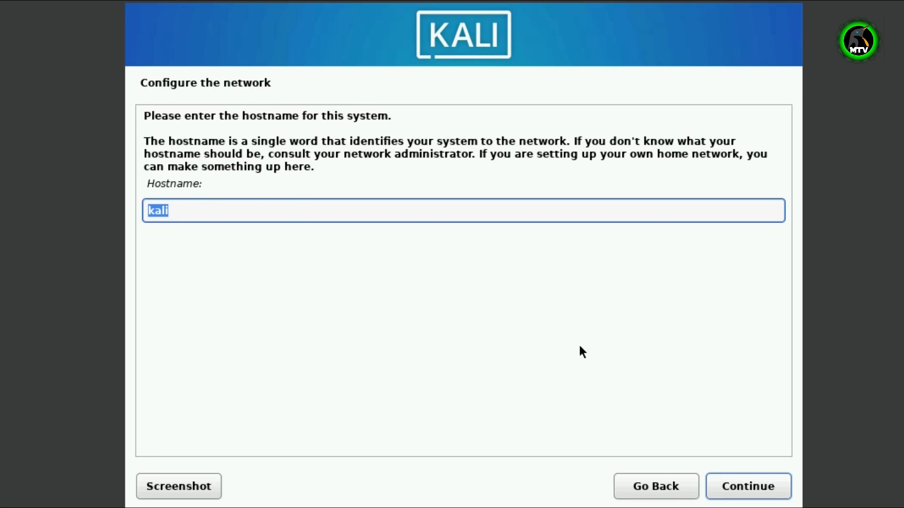
click(738, 484)
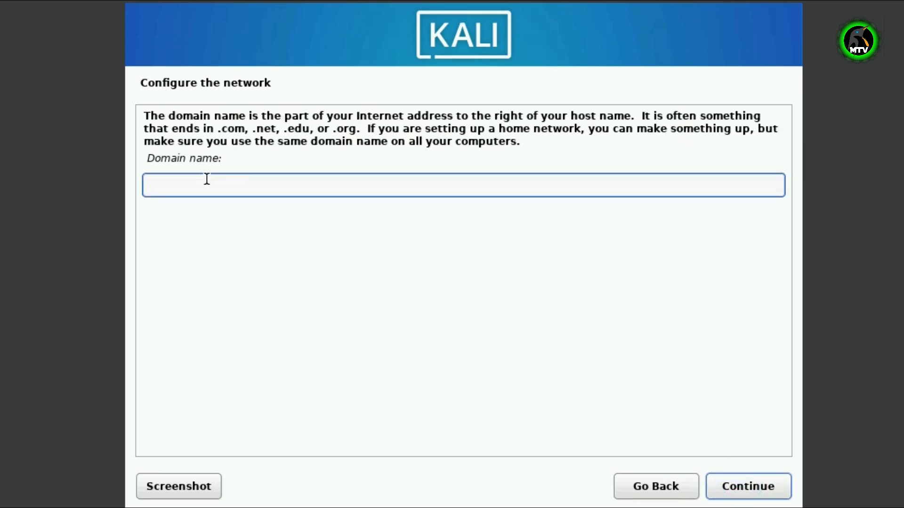
click(747, 488)
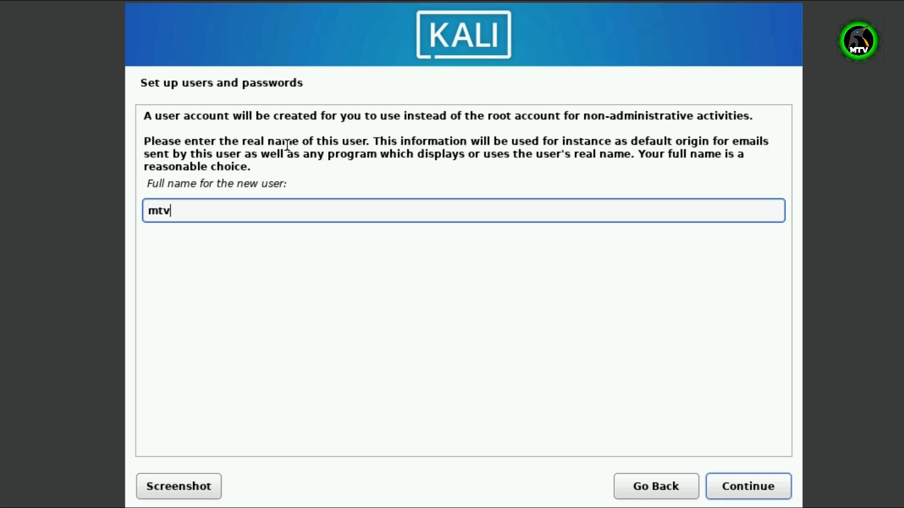
Step: Create the user account mtv, entering and verifying its account password
click(763, 486)
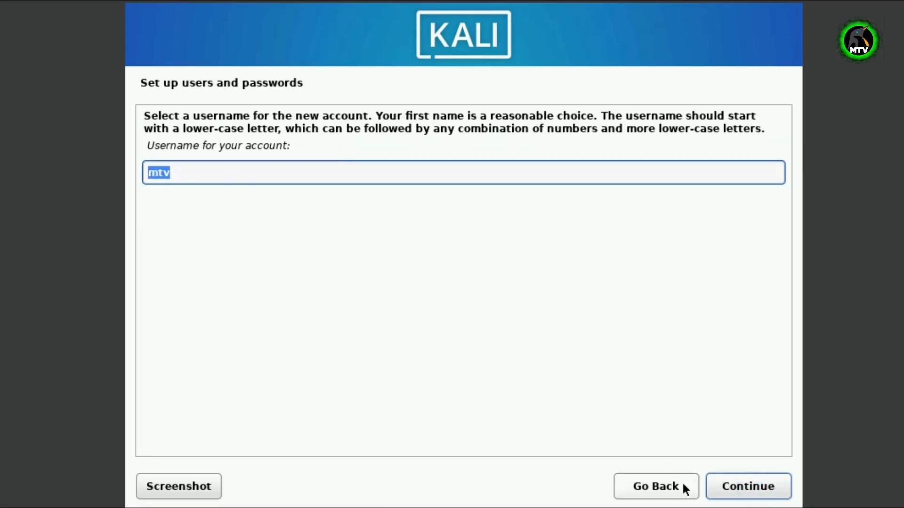
click(745, 491)
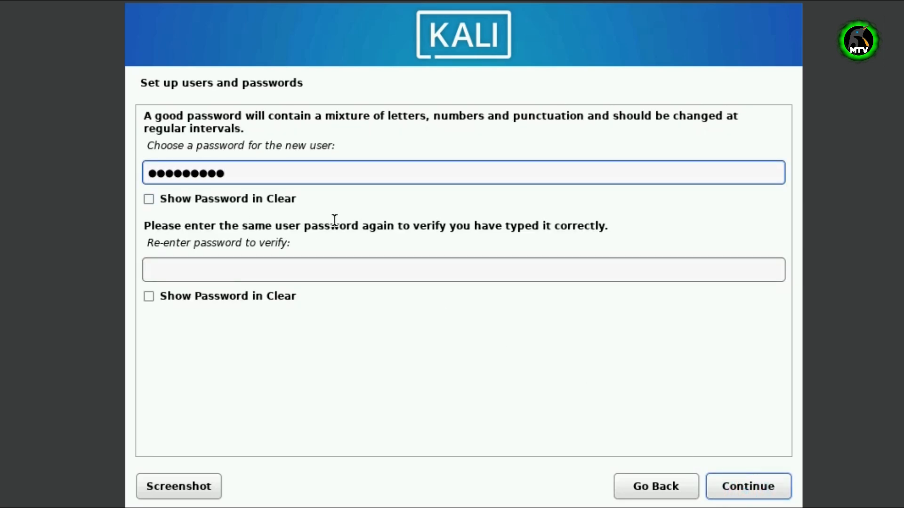
click(223, 267)
text(*)
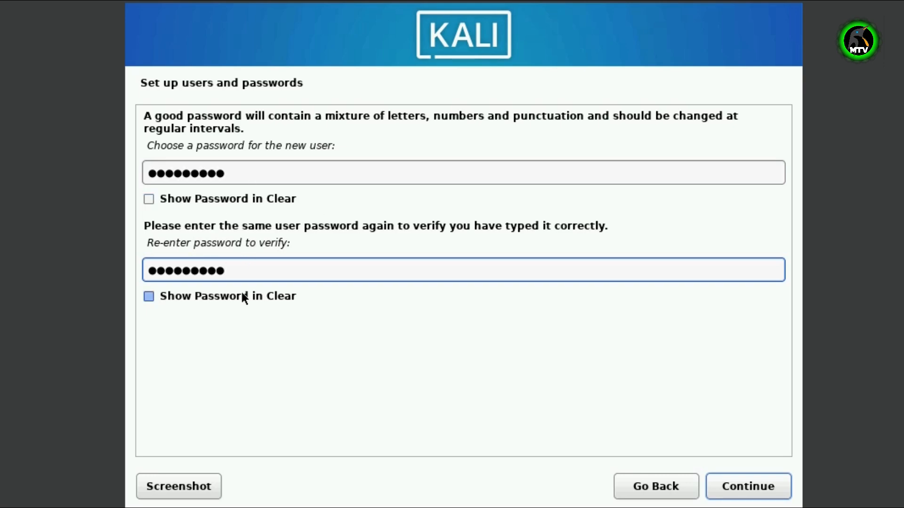
click(751, 488)
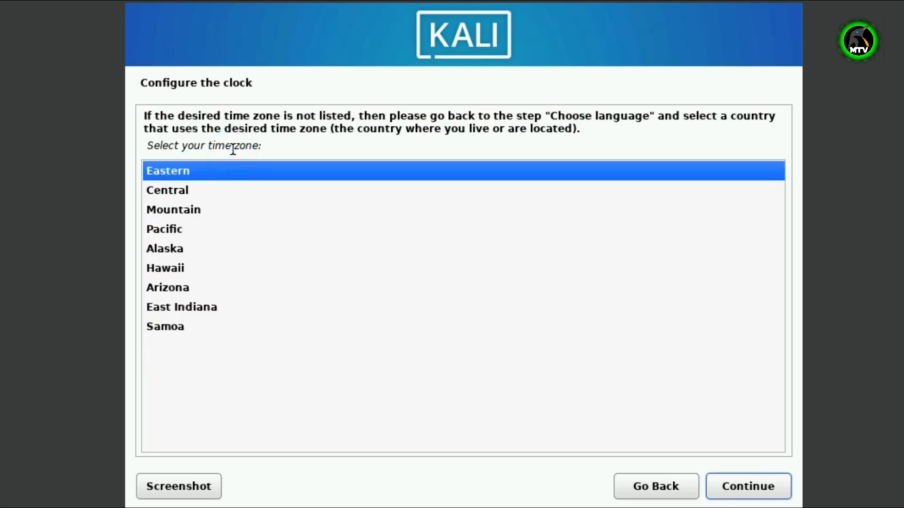
Step: Set the clock's time zone to Eastern
click(213, 193)
click(201, 230)
click(200, 268)
click(204, 288)
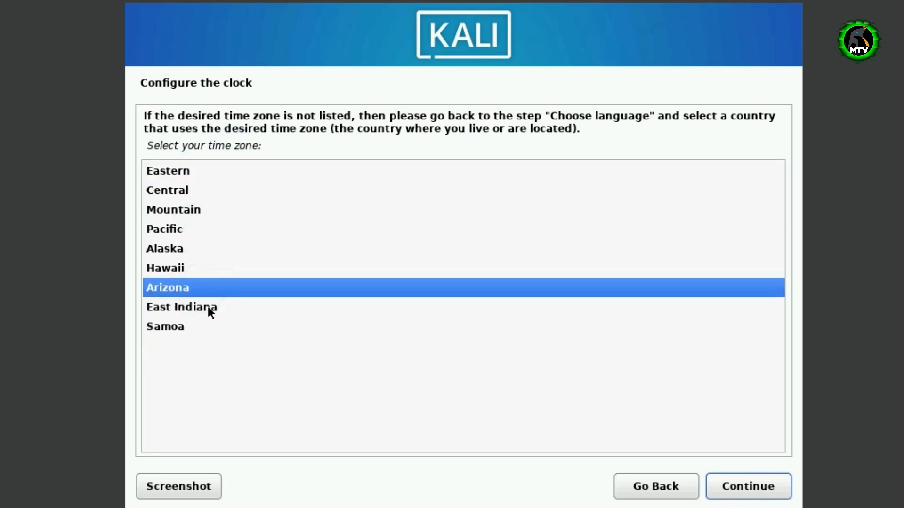
click(208, 307)
click(195, 171)
click(734, 485)
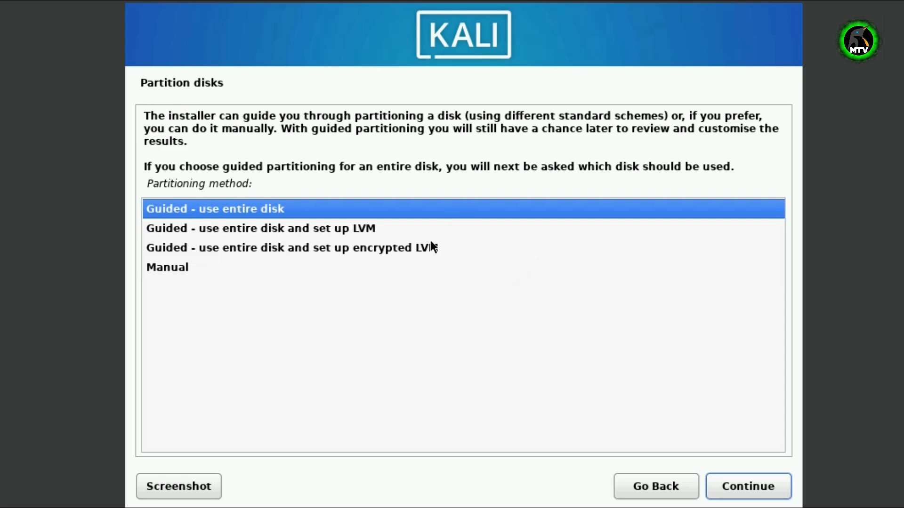
Step: Partition the entire SCSI3 (0,0,0) (sda) disk with the guided method and write the changes to it
click(740, 485)
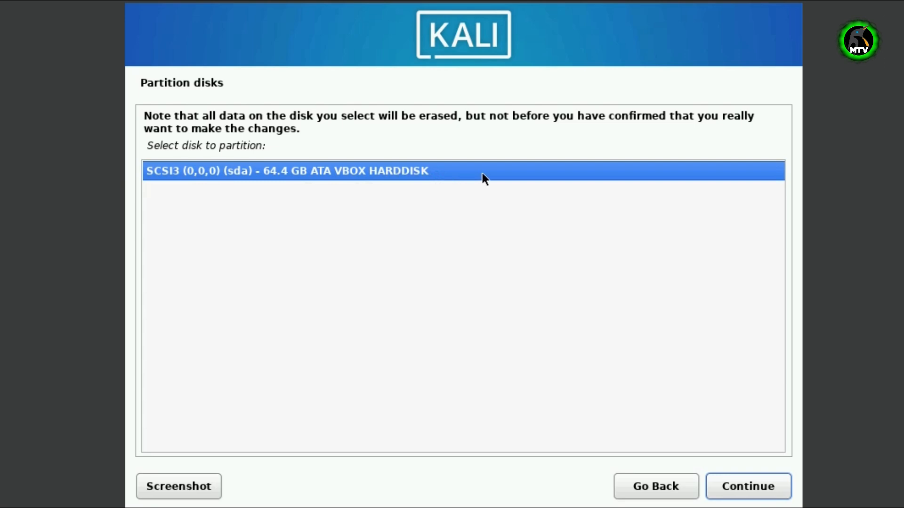
click(744, 494)
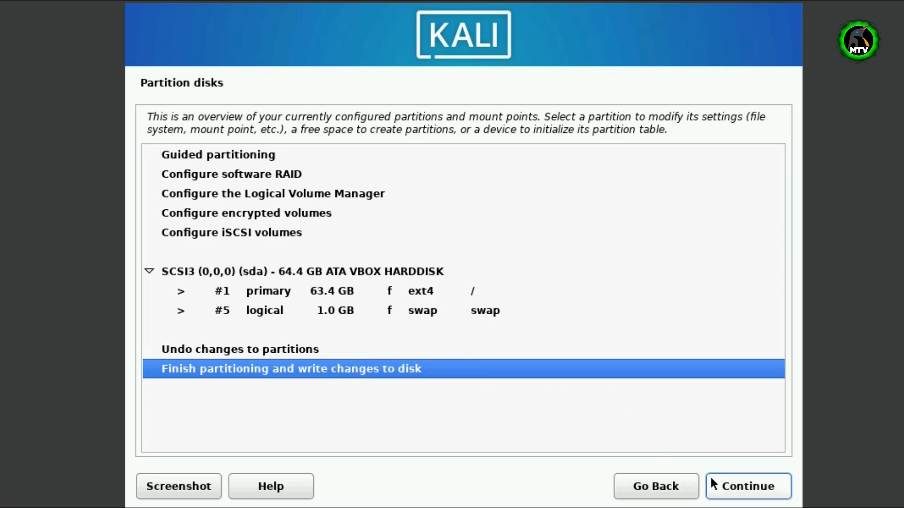
click(729, 487)
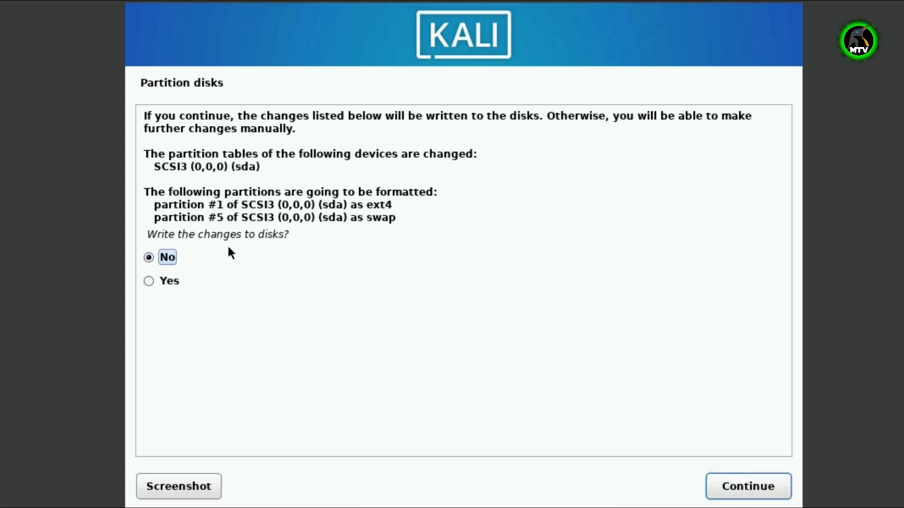
click(178, 282)
click(749, 486)
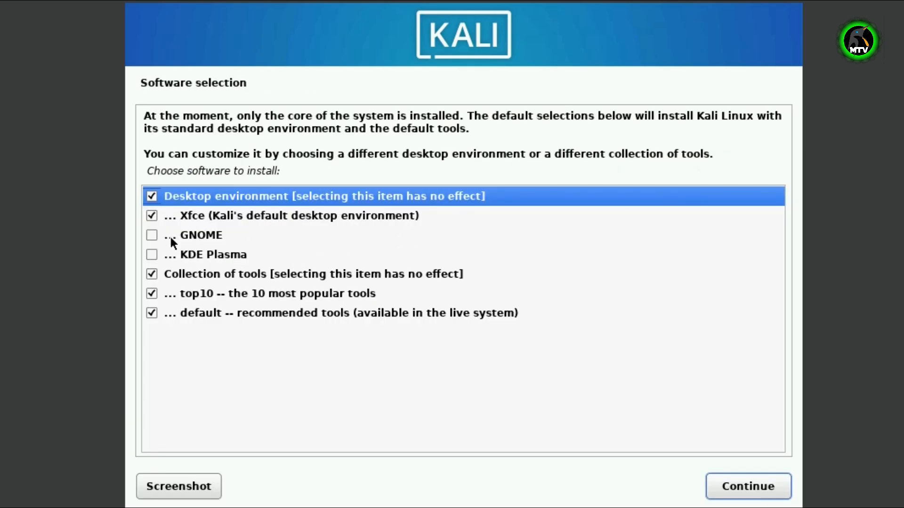
Step: Install the default software selection: the Xfce desktop with the top10 and default tool collections
click(195, 251)
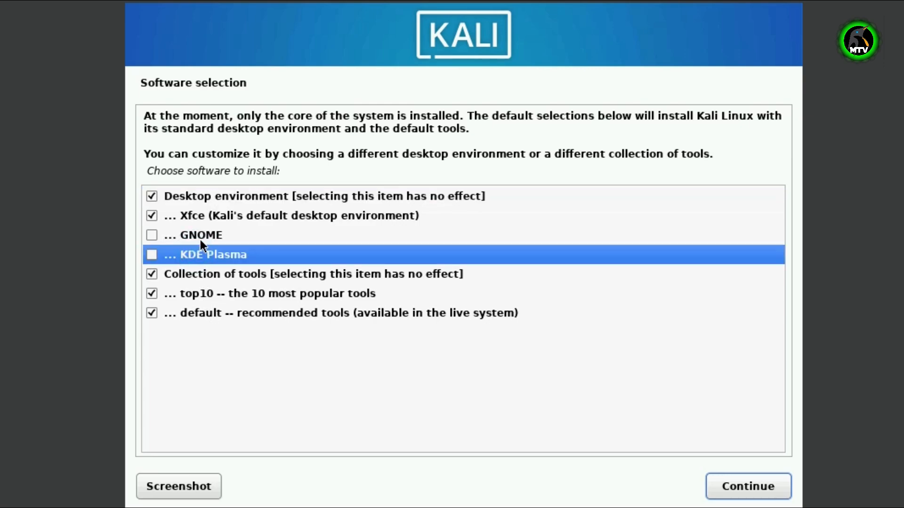
click(199, 237)
click(194, 257)
click(741, 478)
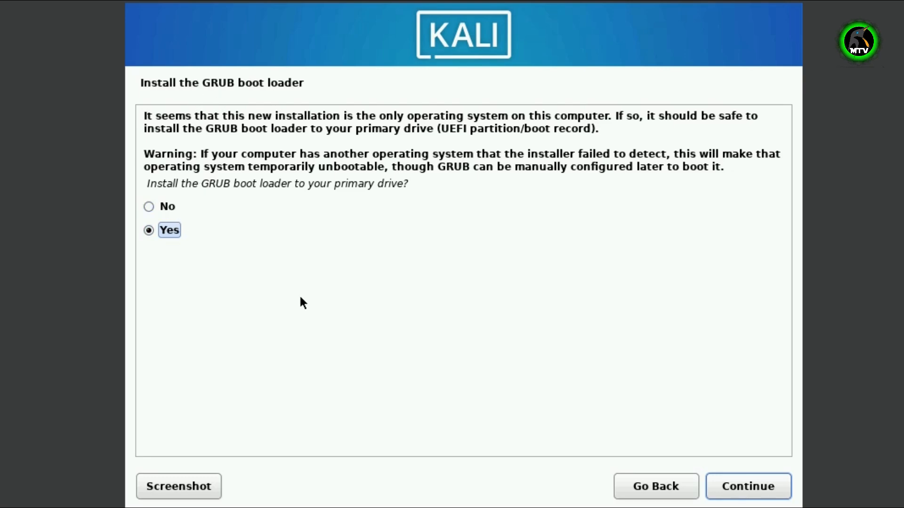
Step: Install the GRUB boot loader to the primary drive, using /dev/sda as the device
click(735, 488)
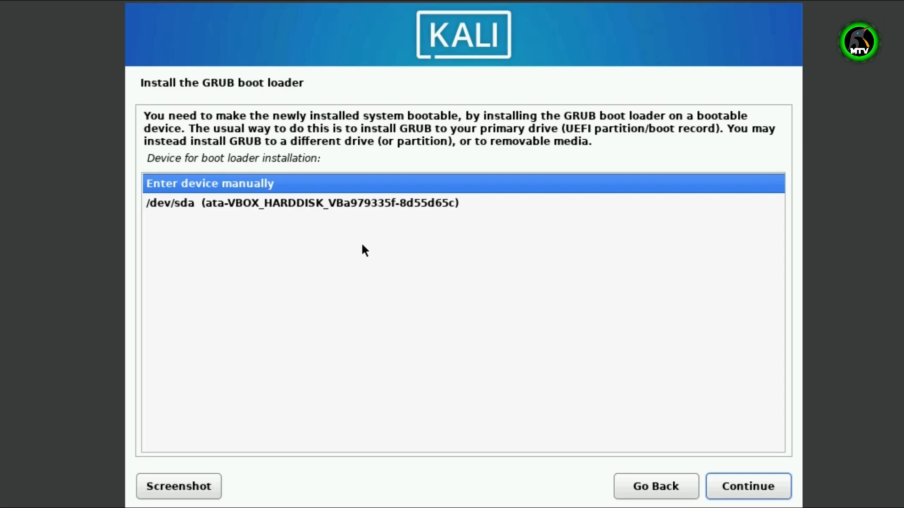
click(362, 200)
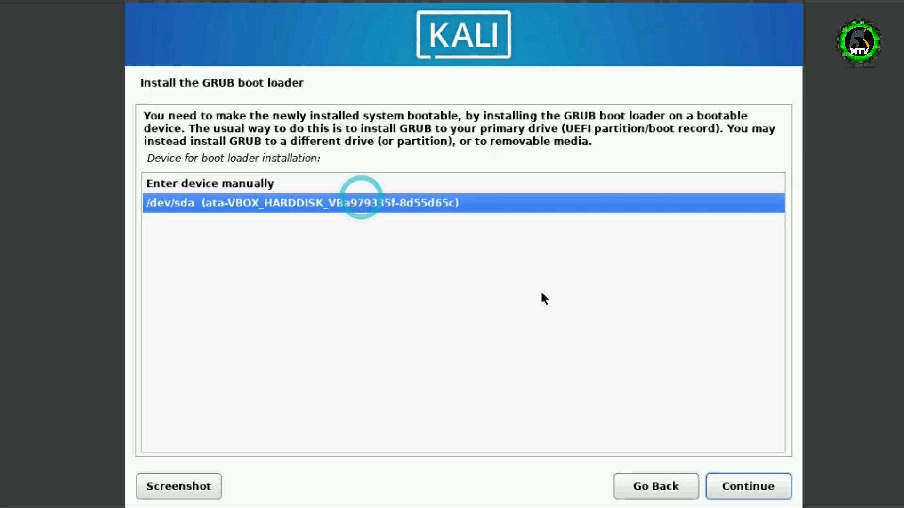
click(764, 493)
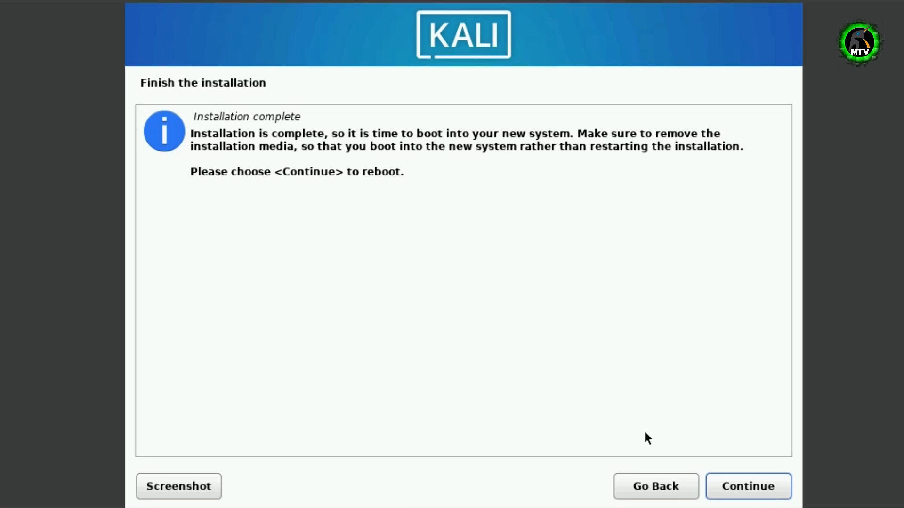
Step: Finish the installation, reboot into the new Kali system, and log in with the account's username and password
click(748, 484)
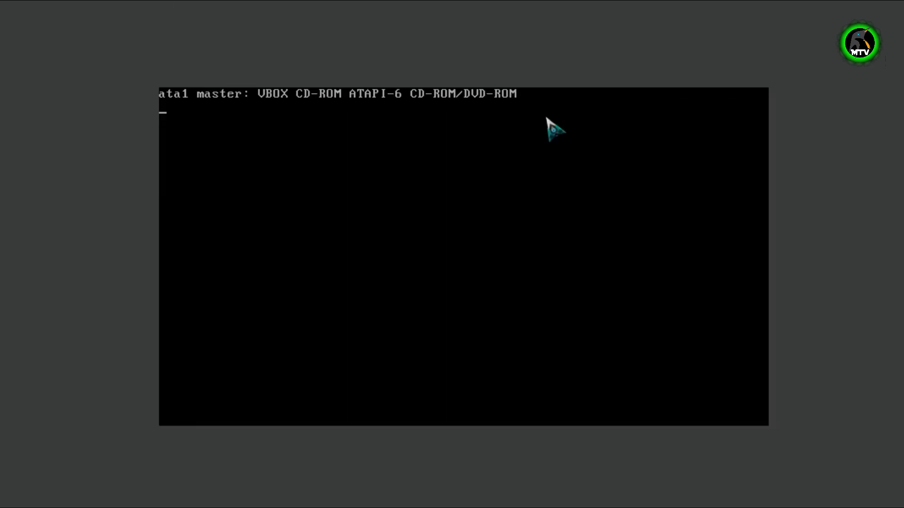
key(Return)
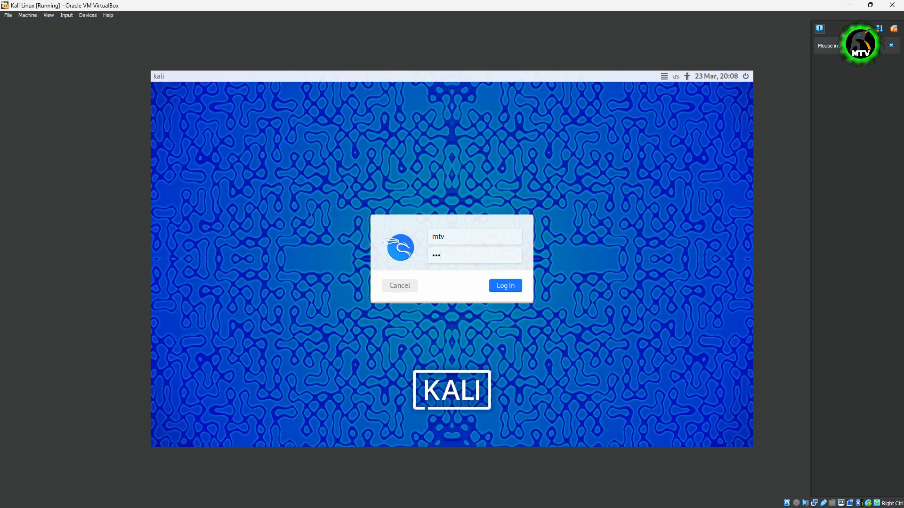
text(******)
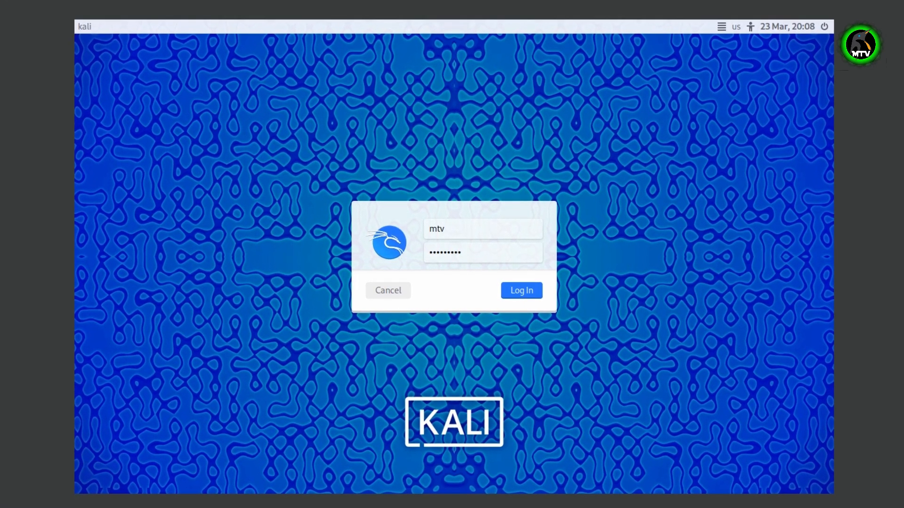
click(530, 290)
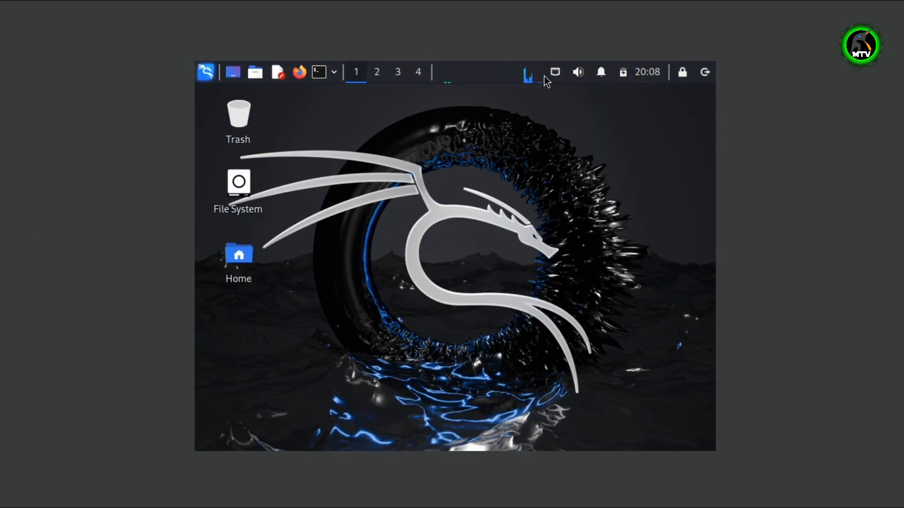
Step: Set the Virtual1 display resolution to 1360x768, keep the new configuration, and close the Display settings
click(213, 80)
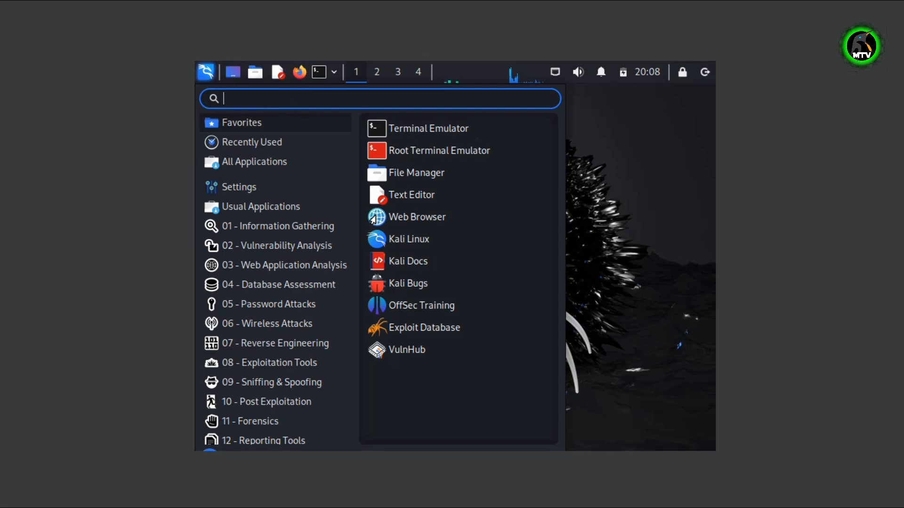
text(dis)
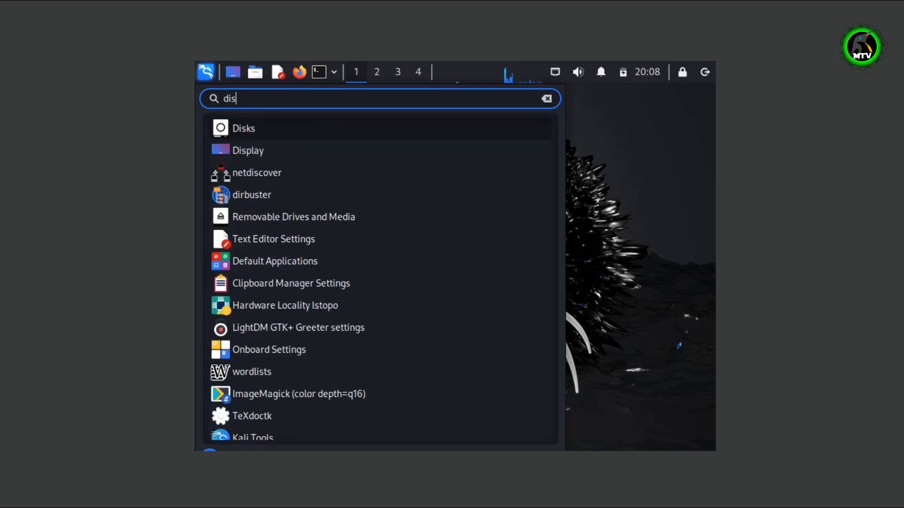
click(289, 153)
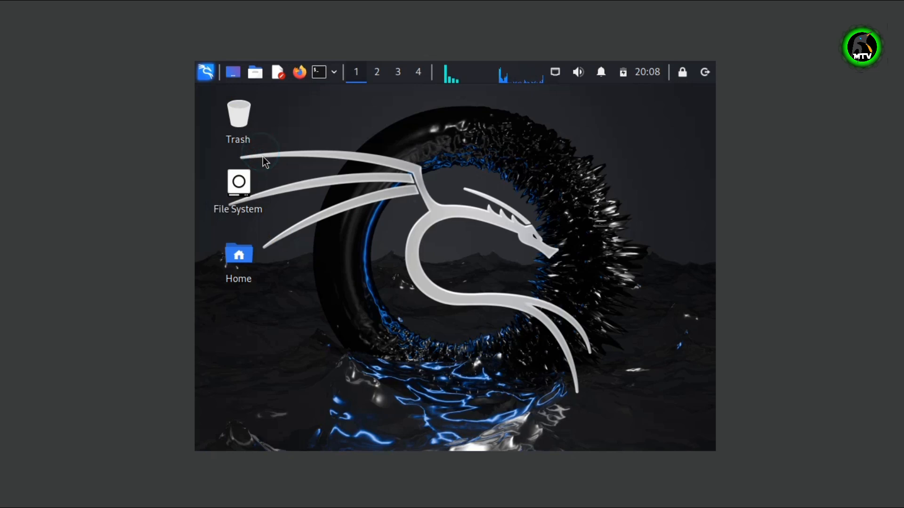
click(578, 197)
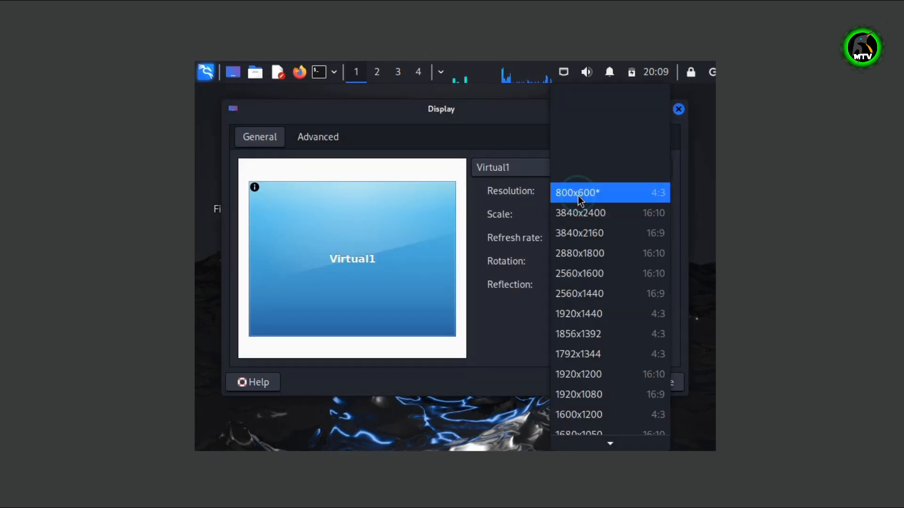
scroll(621, 375, down, 4)
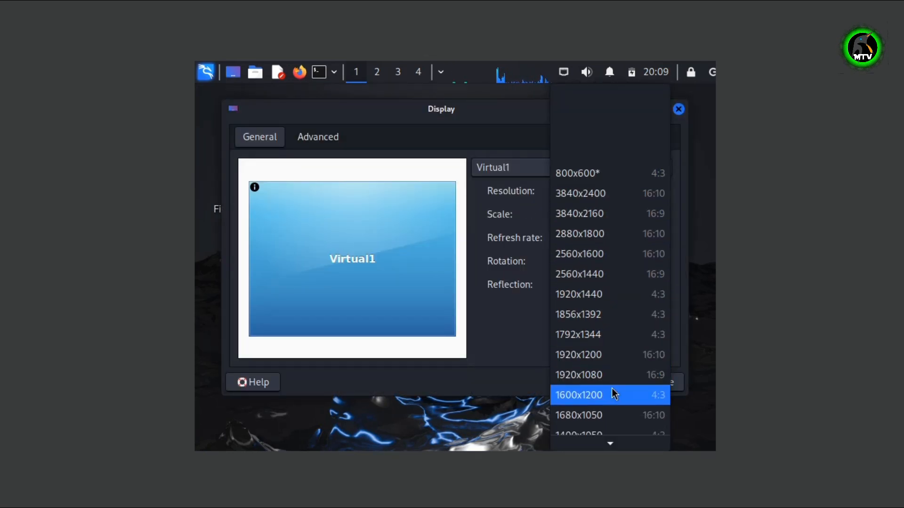
scroll(610, 405, down, 2)
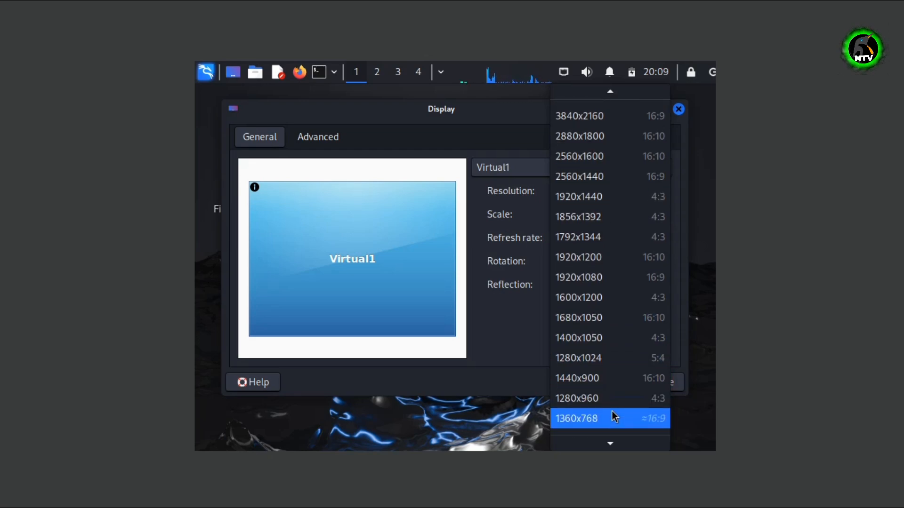
click(614, 417)
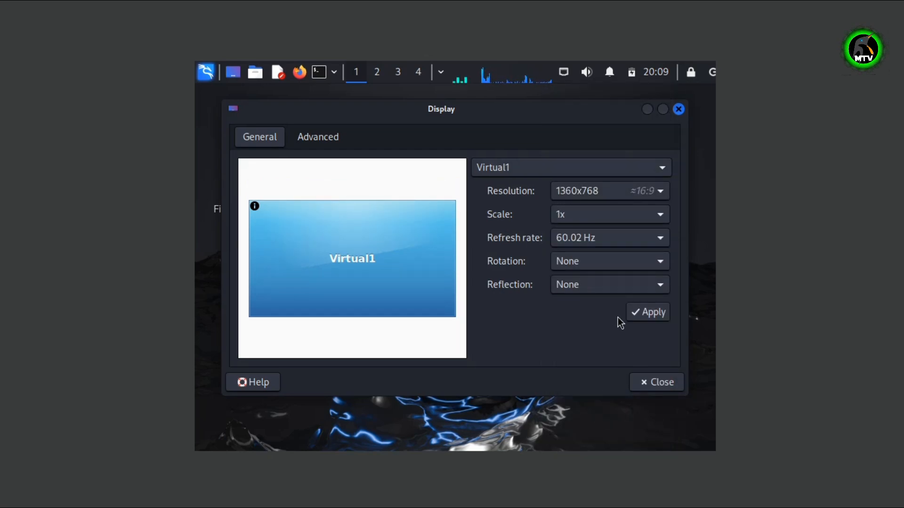
click(646, 313)
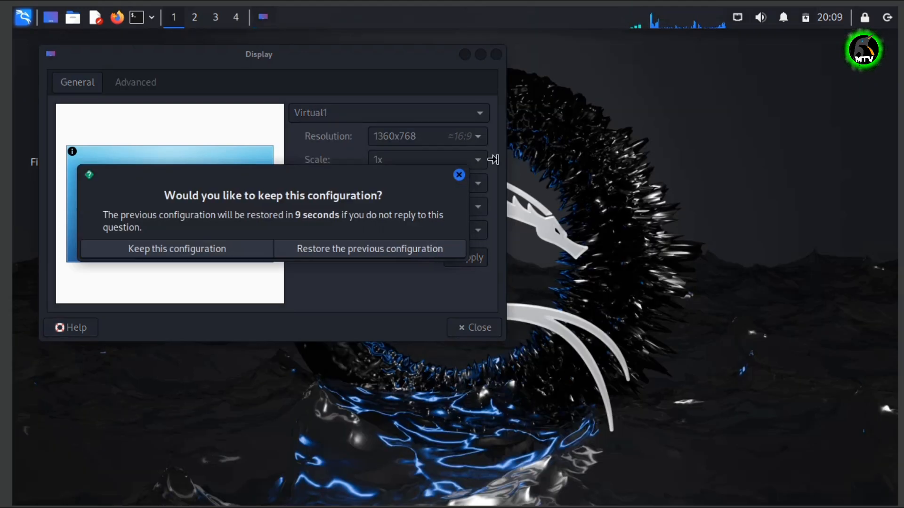
click(251, 255)
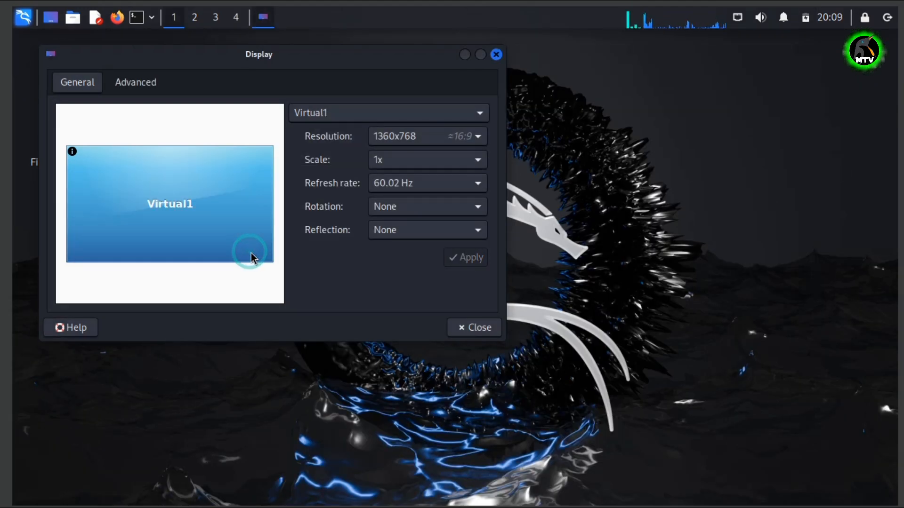
click(496, 54)
Step: Look over the application categories and examine the running processes in the Task Manager
click(23, 18)
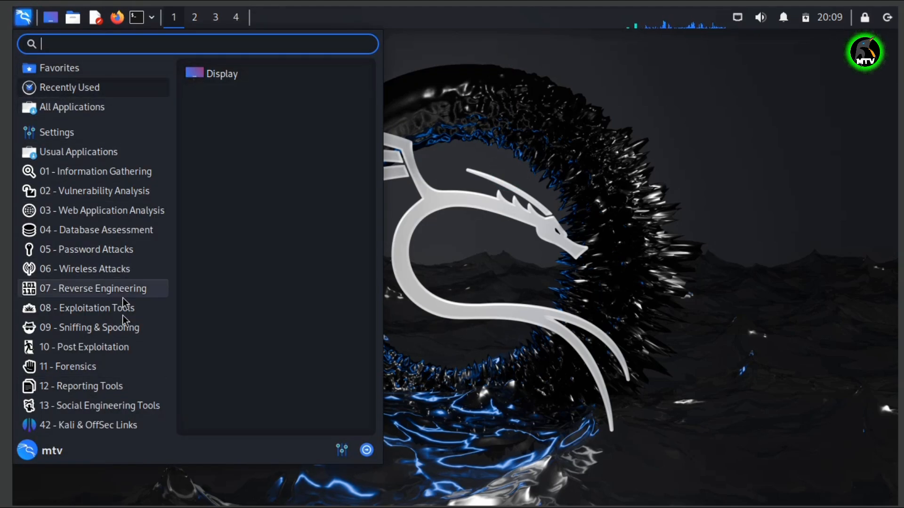
click(479, 192)
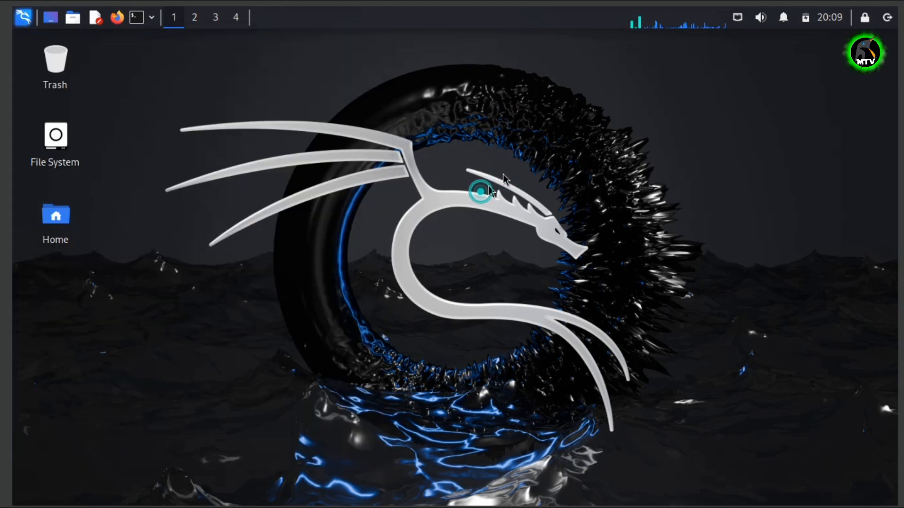
click(687, 26)
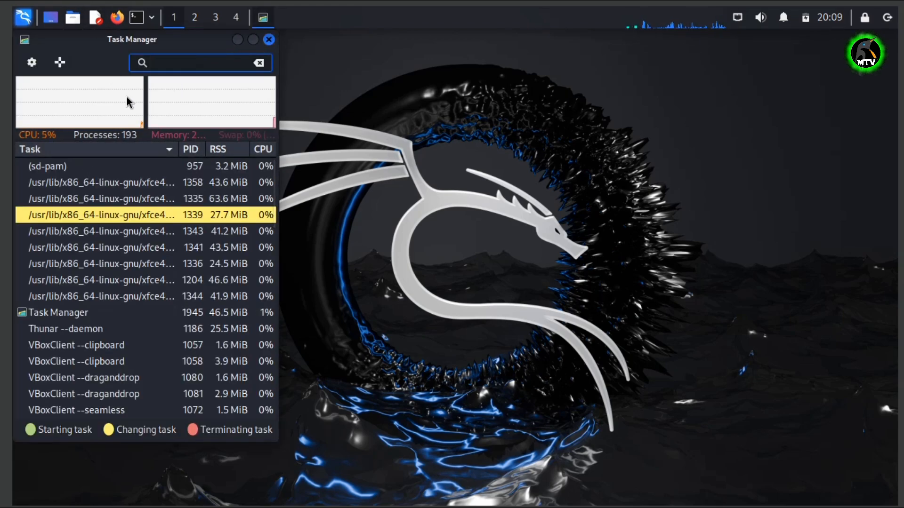
scroll(149, 251, down, 15)
click(268, 39)
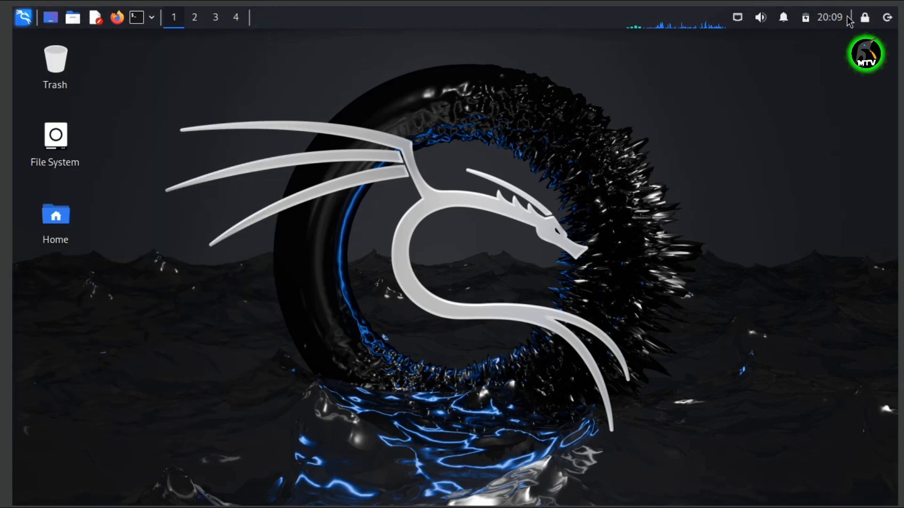
right_click(847, 70)
mouse_move(795, 267)
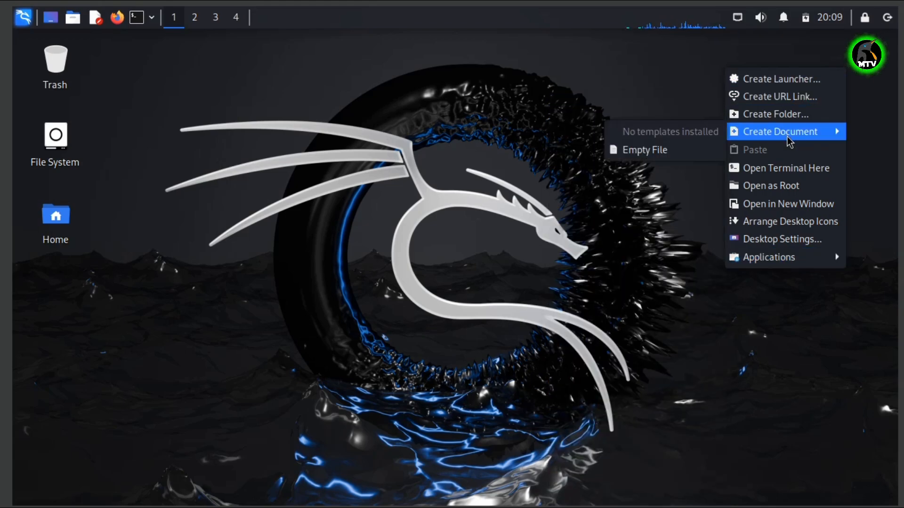
click(833, 46)
Step: Lock the session and log back in with the account password
click(865, 18)
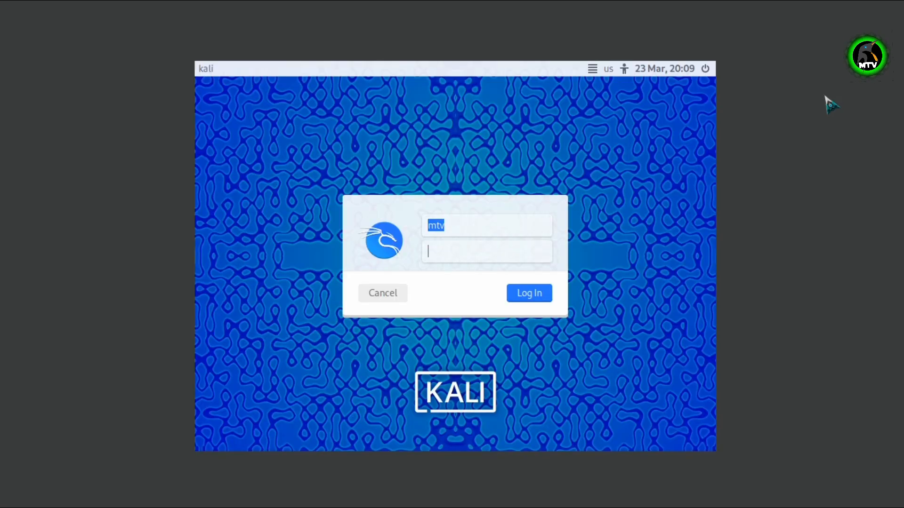
key(Return)
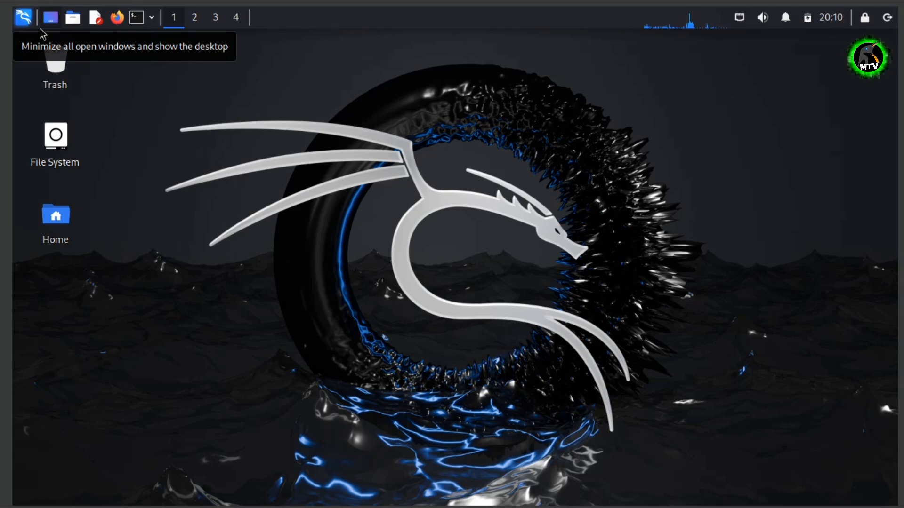
Step: Examine the home folder and the listed places and devices in the file manager, and close it
double_click(60, 215)
click(75, 312)
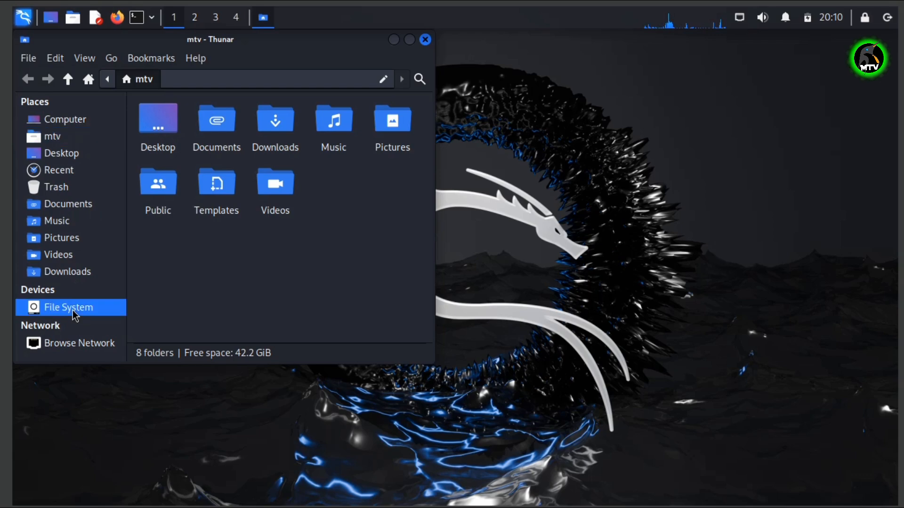
click(428, 41)
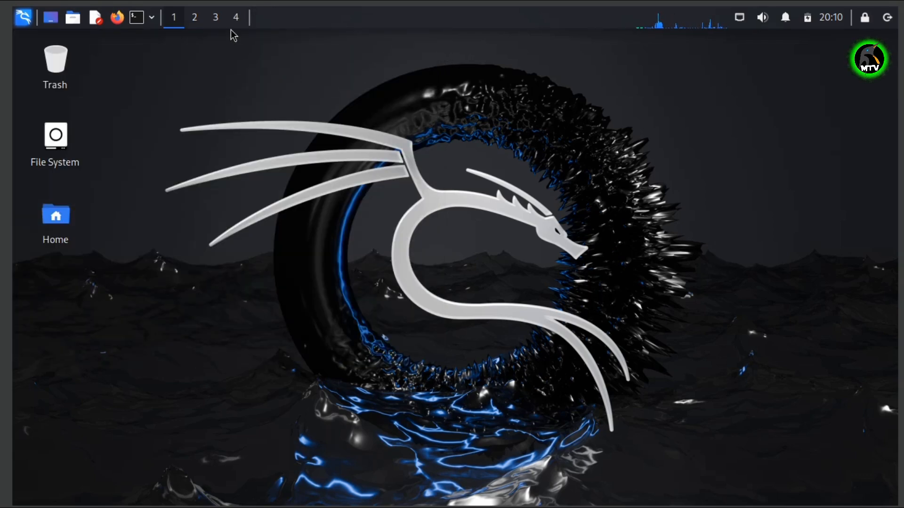
Step: Open a Root Terminal Emulator by authenticating with the account password, and end its session with the exit command
click(154, 19)
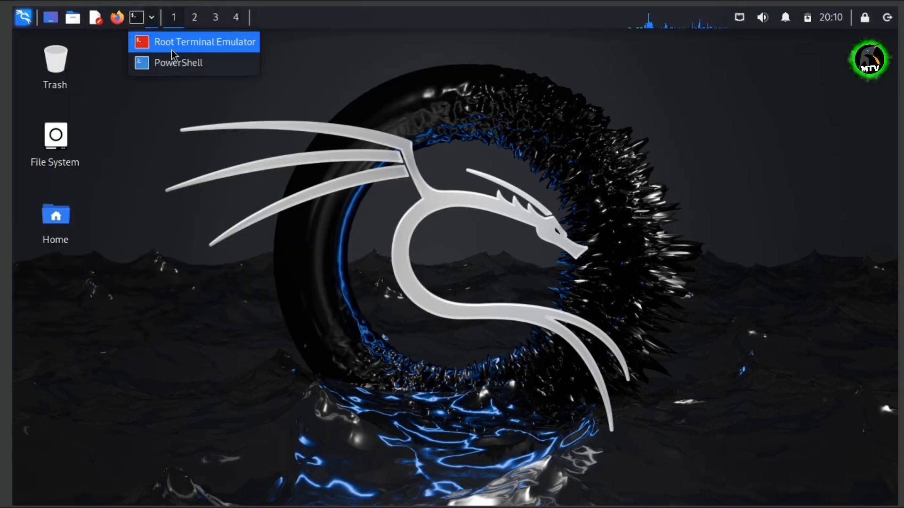
click(186, 40)
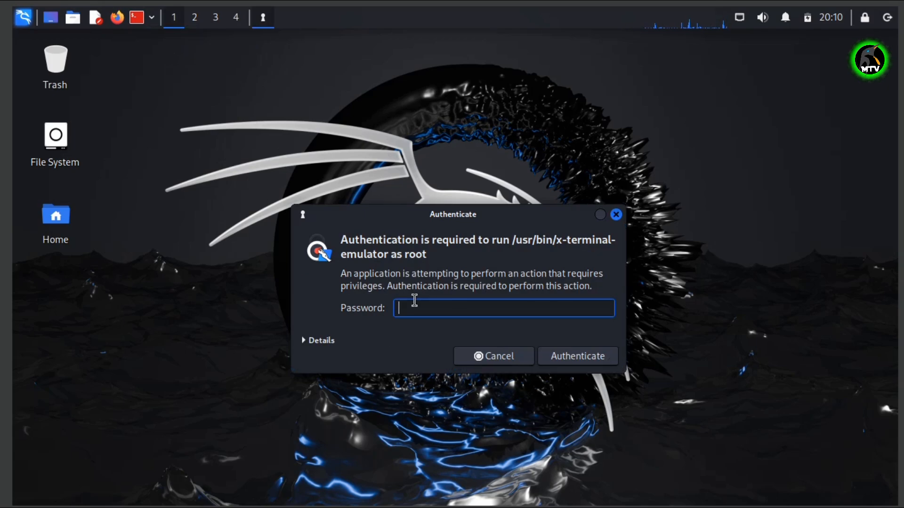
key(Return)
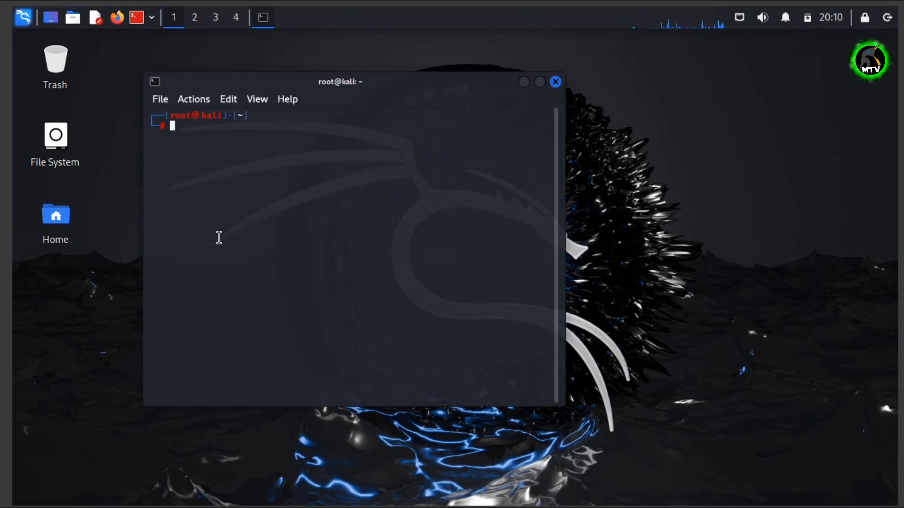
text(exit)
key(Return)
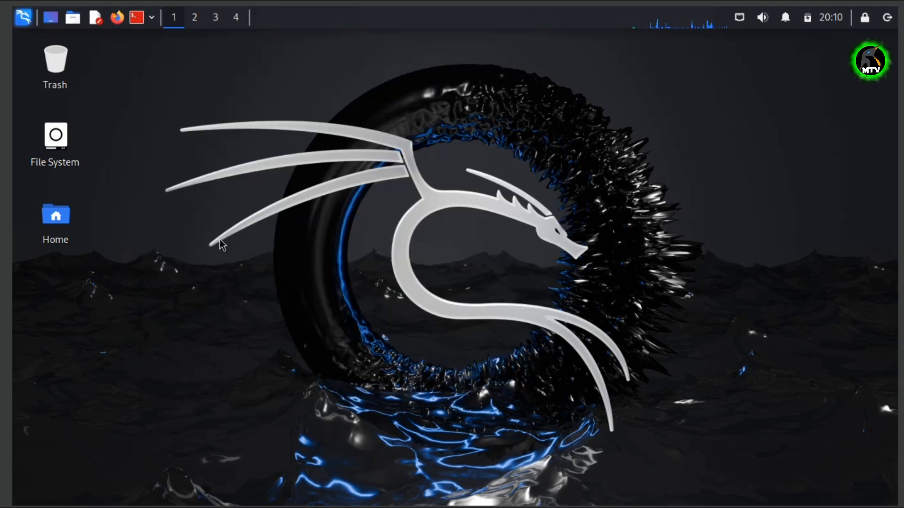
Step: Open the Settings Manager and look through its Personal, Hardware and System categories
click(21, 18)
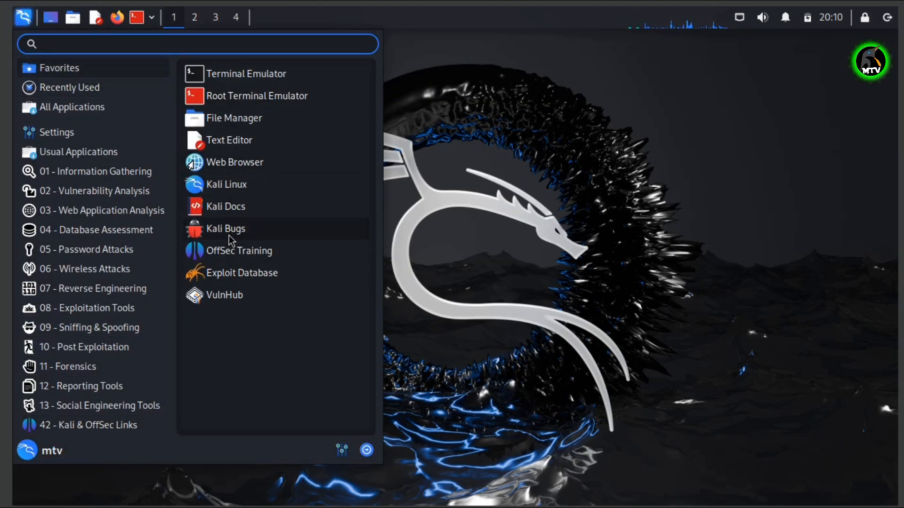
right_click(435, 109)
mouse_move(500, 296)
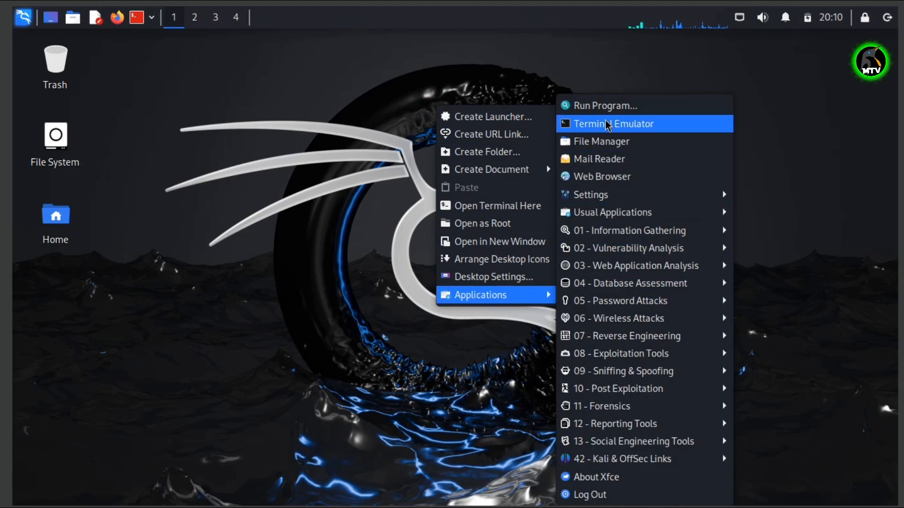
mouse_move(607, 195)
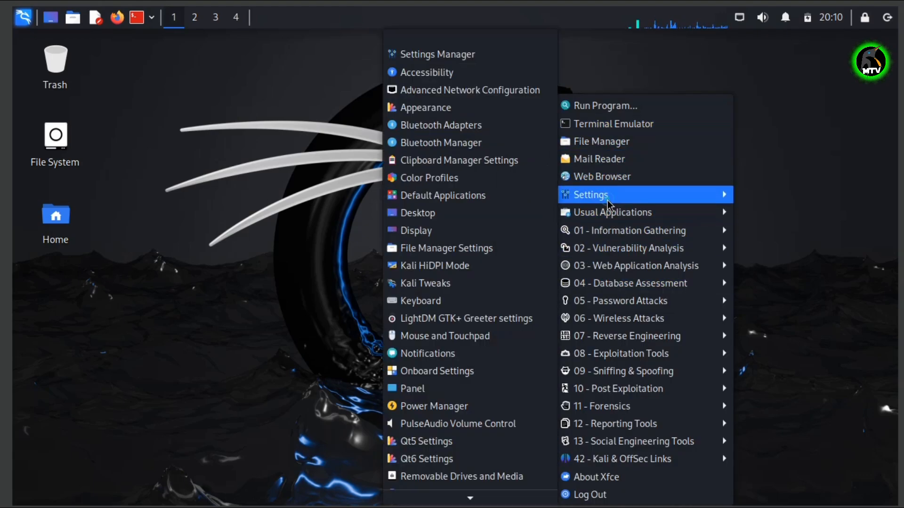
click(481, 67)
scroll(414, 303, down, 5)
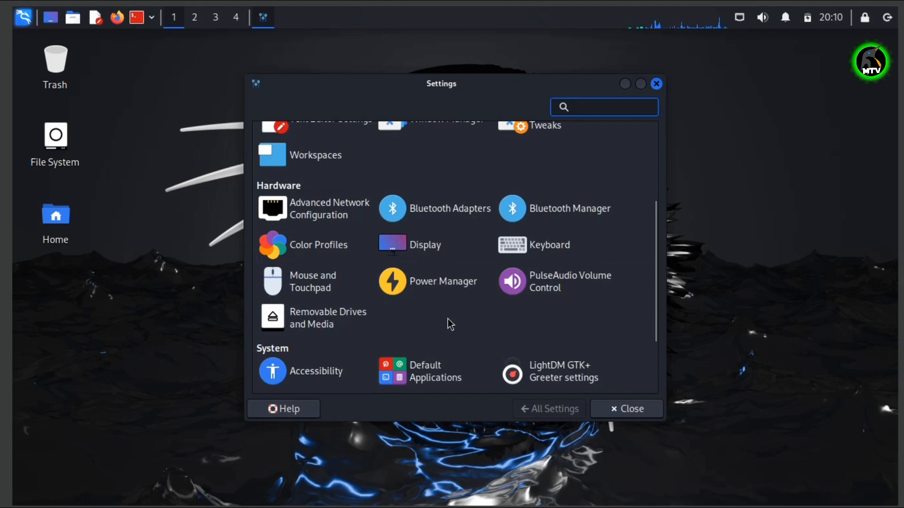
scroll(451, 323, down, 2)
scroll(426, 246, up, 5)
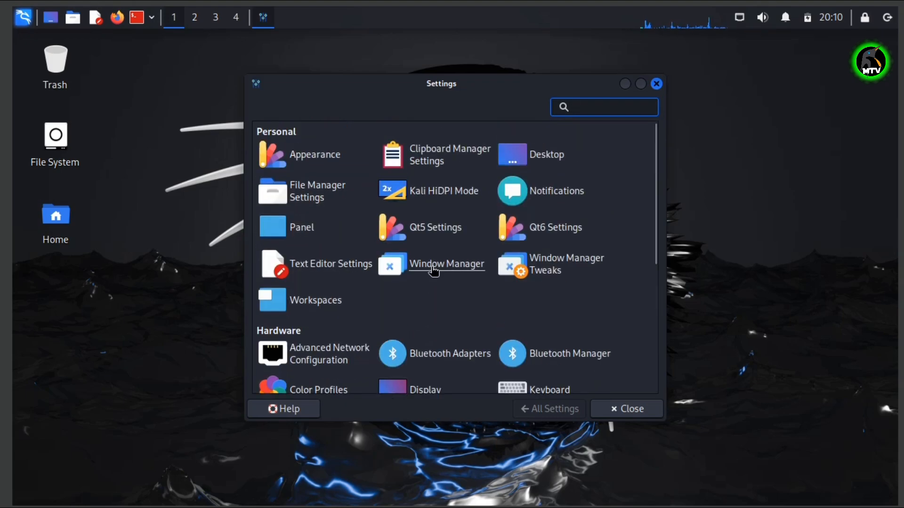
Step: Change the desktop wallpaper to the Kali Purple image from the kali-16x9 folder and close the Desktop settings
click(552, 162)
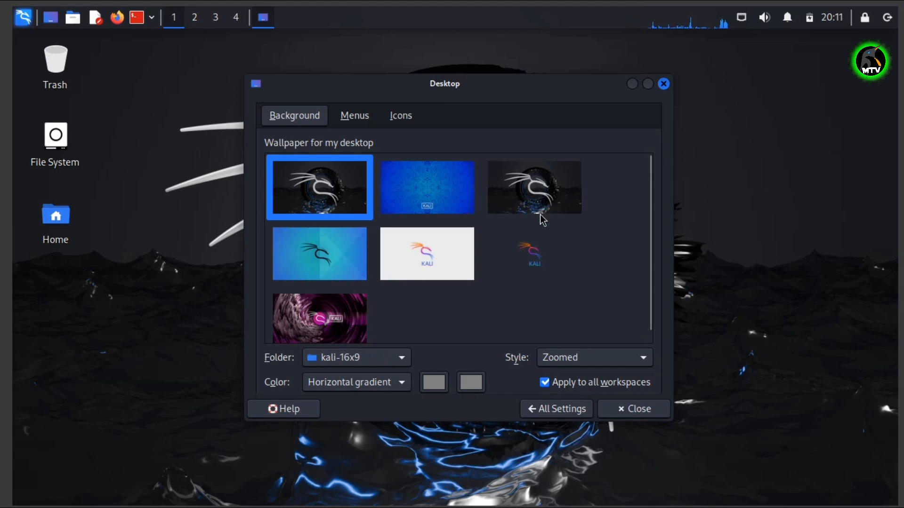
scroll(461, 278, down, 1)
click(322, 296)
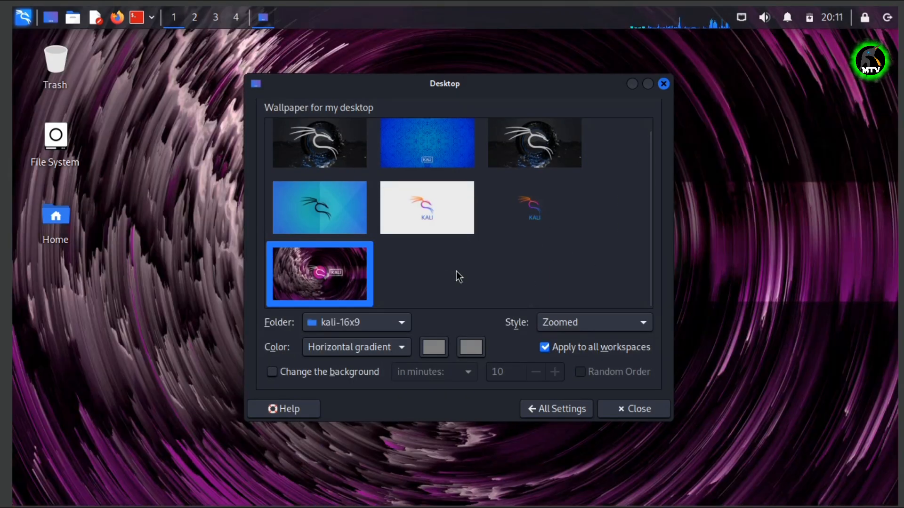
scroll(471, 254, up, 1)
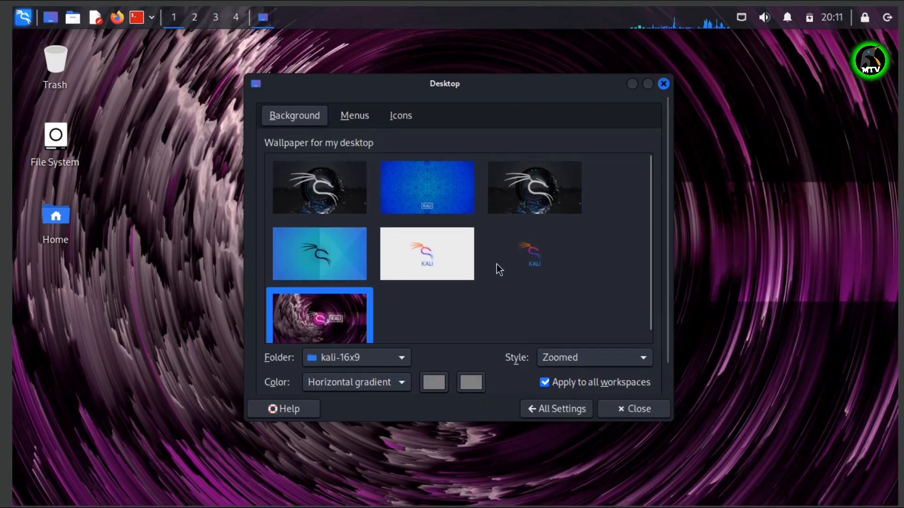
click(663, 85)
right_click(365, 199)
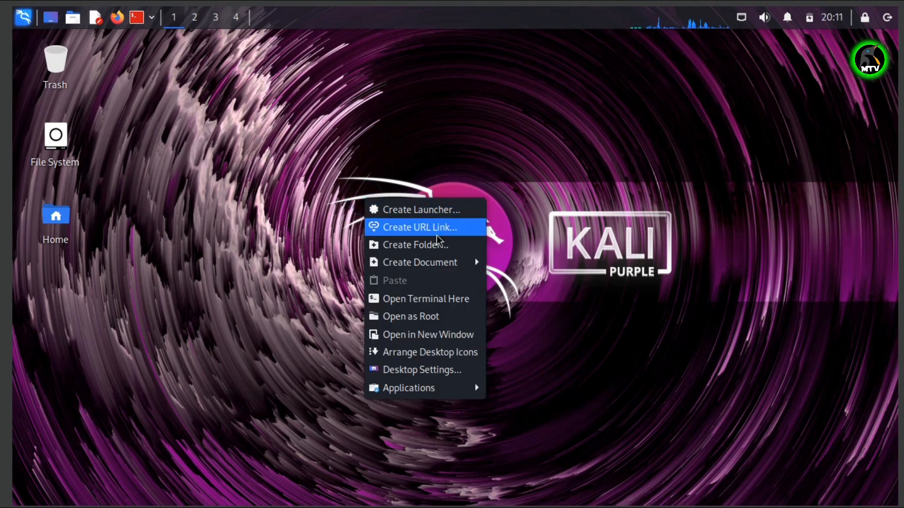
Step: Change the desktop wallpaper to the third image in the kali-16x9 folder, the dark Kali dragon, and close the Desktop settings
mouse_move(445, 388)
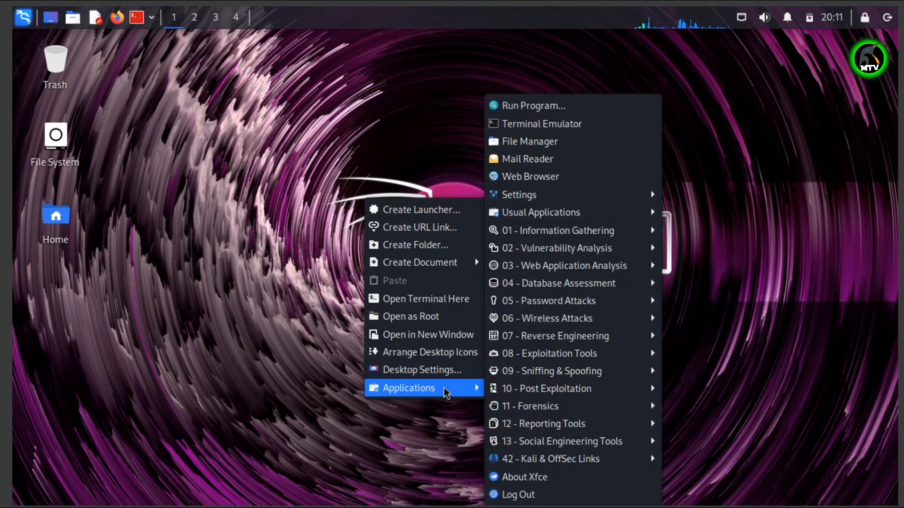
mouse_move(597, 202)
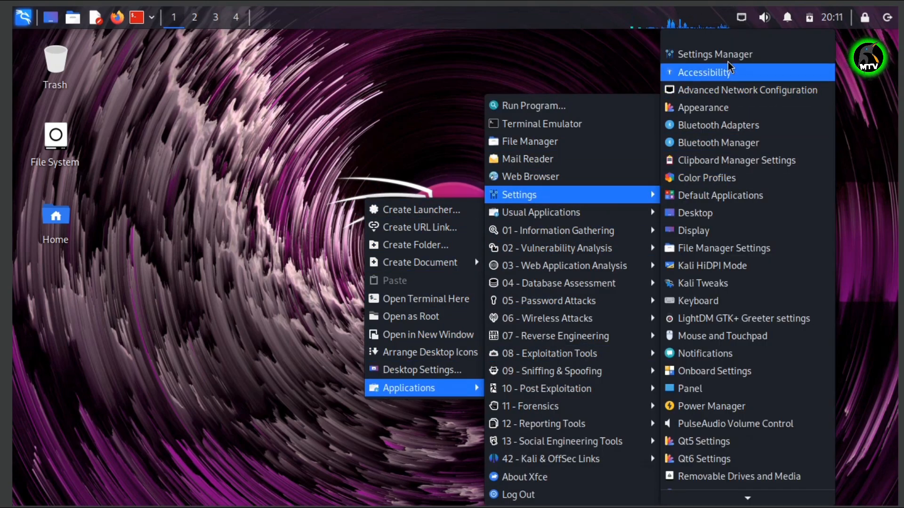
click(676, 54)
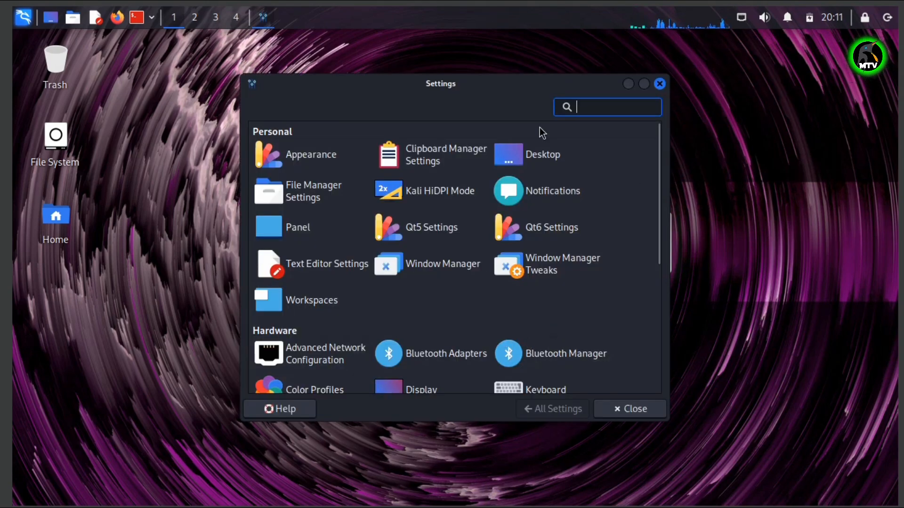
click(539, 155)
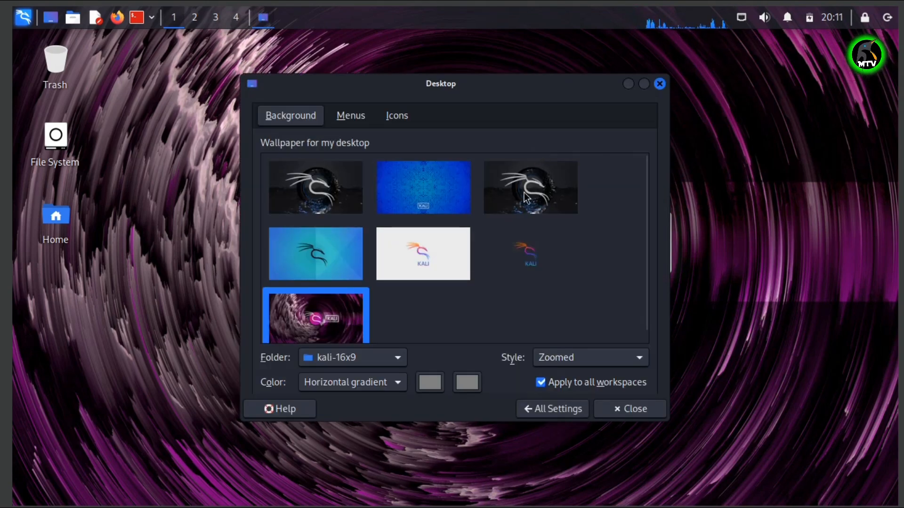
click(329, 193)
click(515, 192)
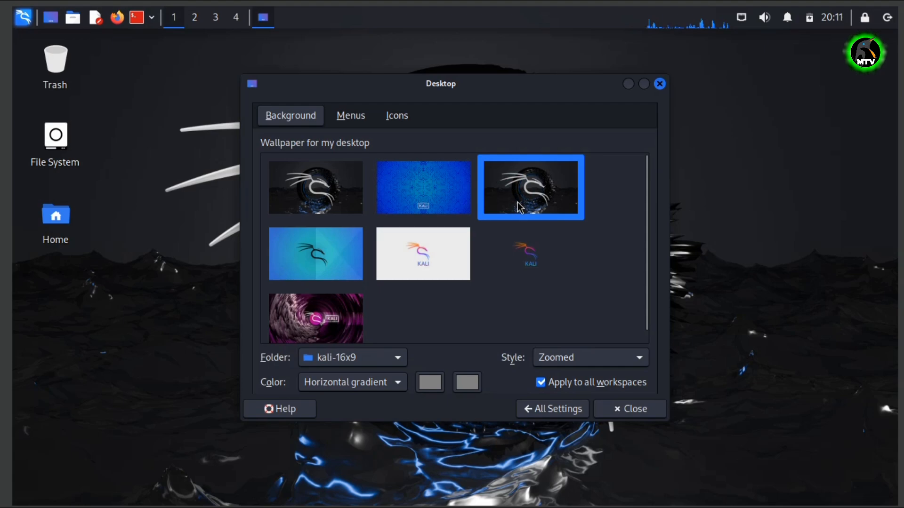
click(661, 86)
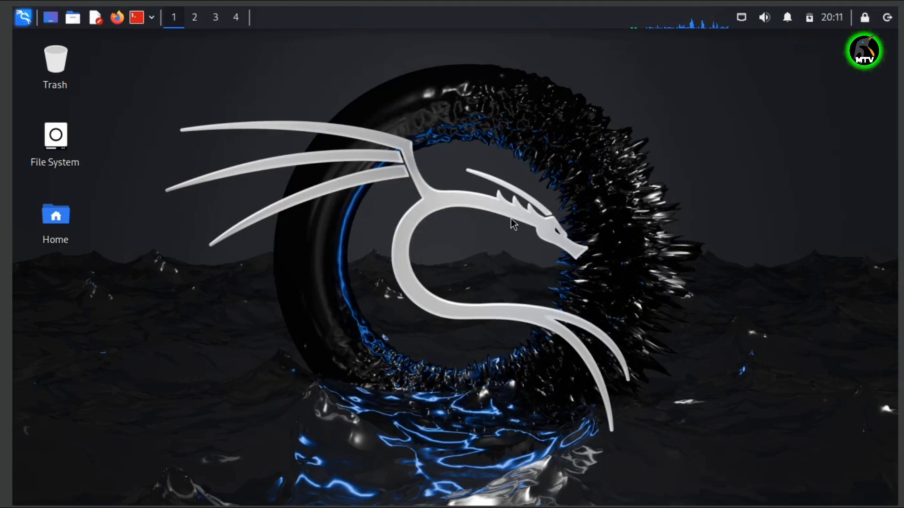
Step: Check the volume and notification indicators of the desktop panel and dismiss them
click(764, 18)
click(787, 17)
click(569, 130)
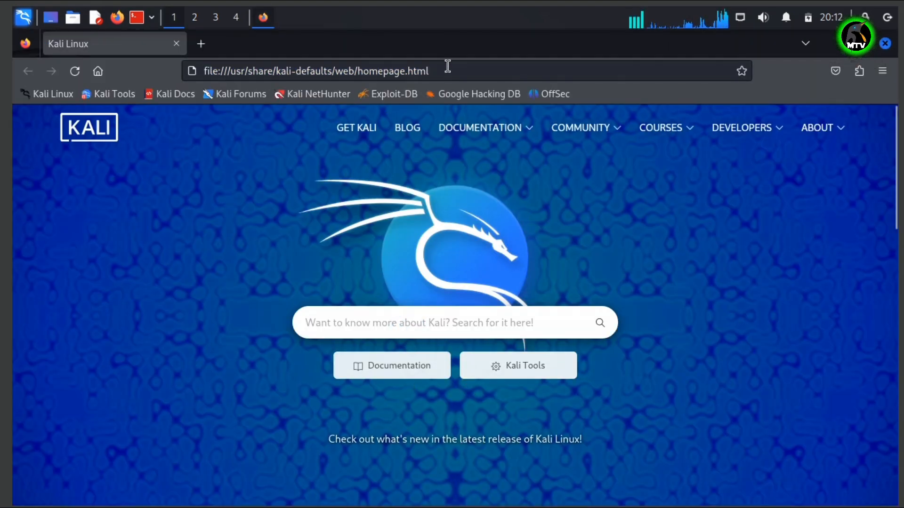
Step: Load youtube.com in Firefox and search the site for "mega techverse"
click(447, 71)
click(238, 97)
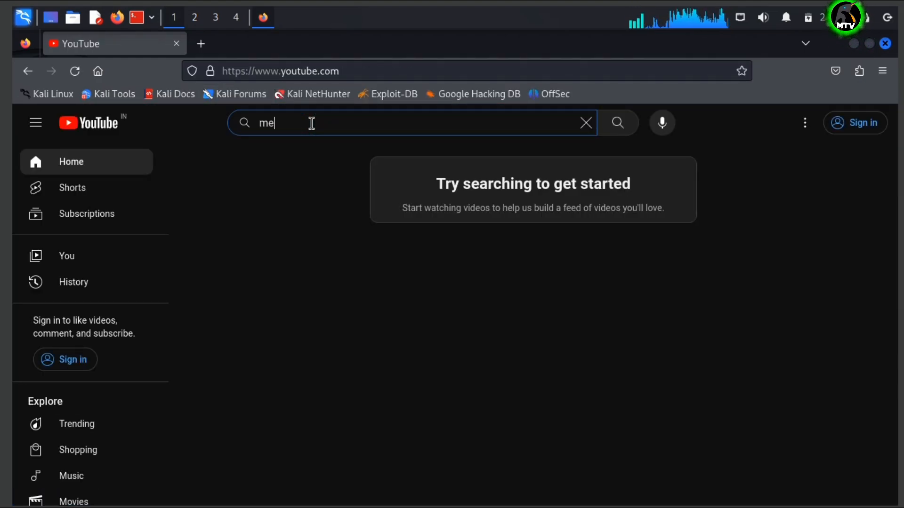
text(mega techverse)
key(Return)
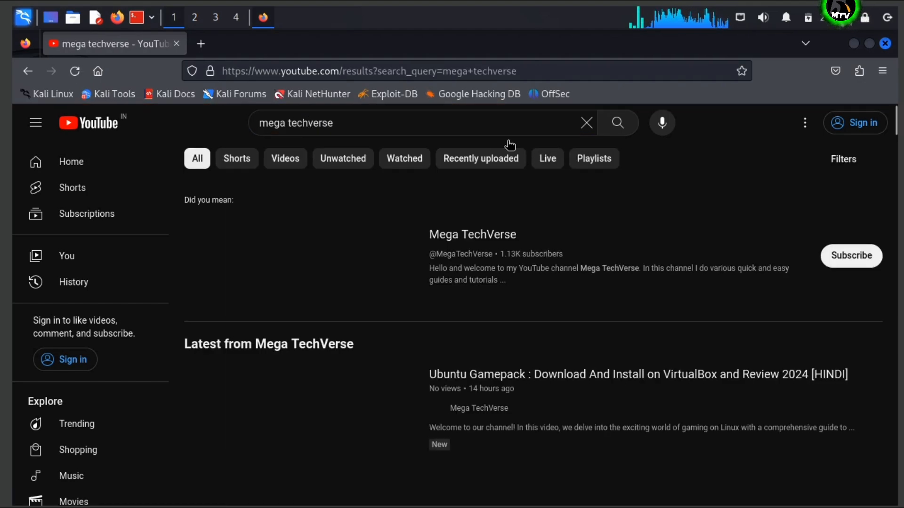
Step: Open the Mega TechVerse channel from the search results and look through its uploaded videos
scroll(480, 254, down, 2)
scroll(478, 234, up, 2)
click(478, 234)
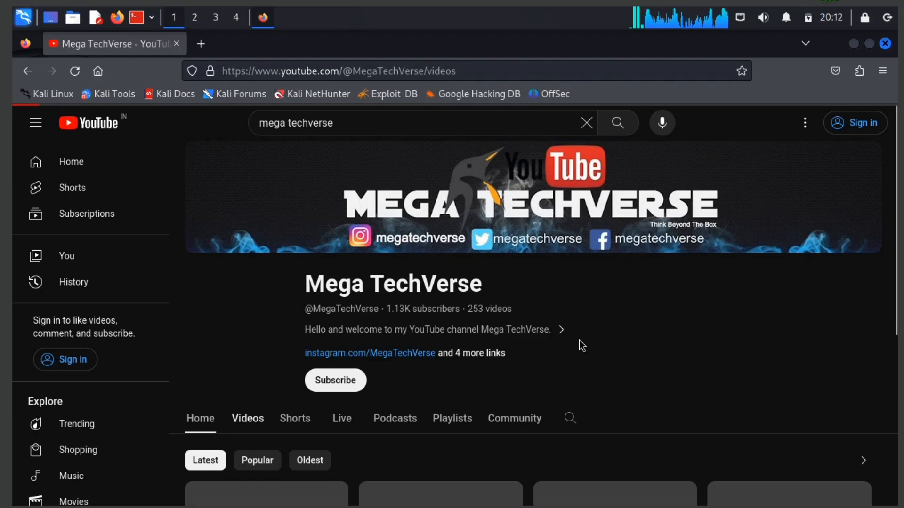
scroll(626, 296, down, 10)
scroll(627, 296, up, 10)
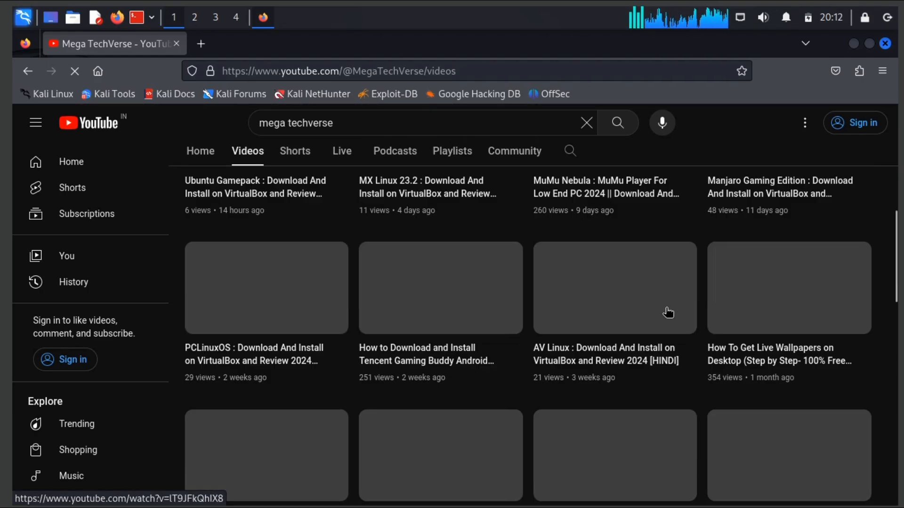
scroll(667, 308, down, 15)
scroll(682, 329, down, 5)
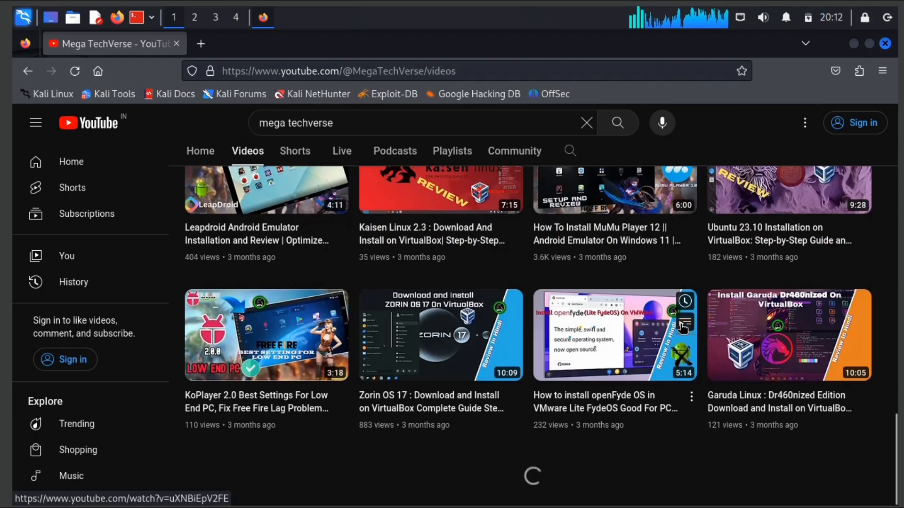
scroll(682, 329, down, 5)
scroll(682, 329, up, 4)
scroll(682, 329, up, 15)
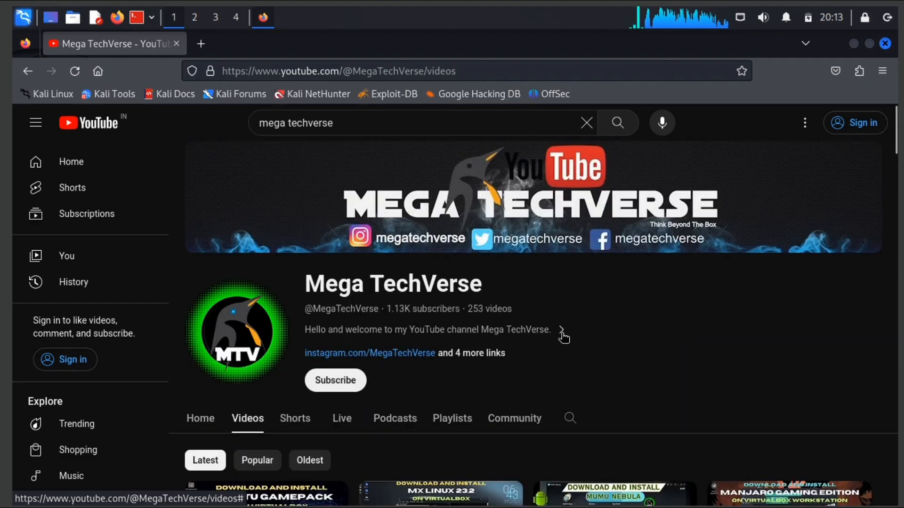
Step: Examine the links and channel details in the Mega TechVerse channel's About information, and close it
click(562, 331)
scroll(372, 305, down, 4)
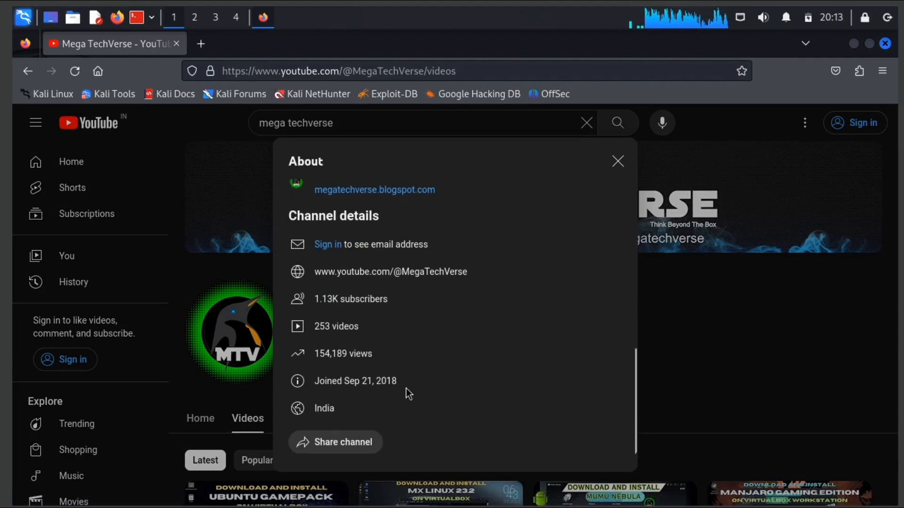
scroll(405, 389, up, 8)
click(619, 163)
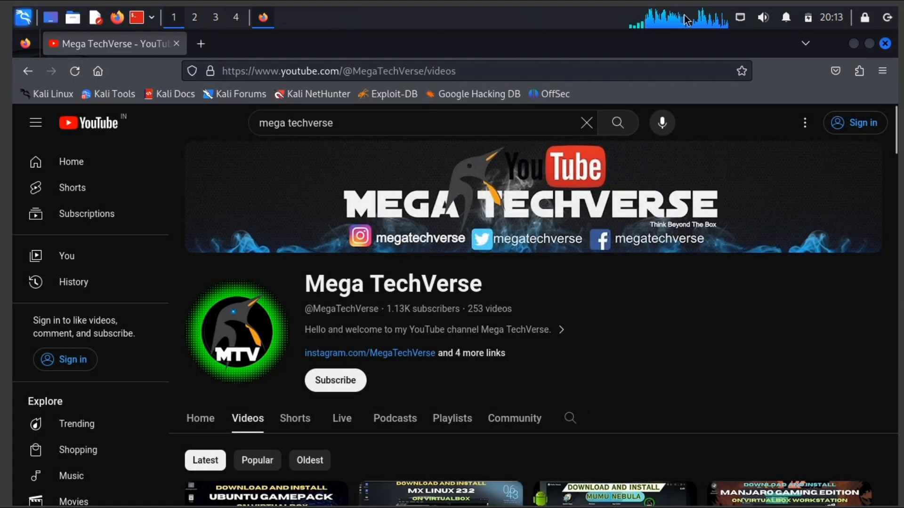
Step: Close Firefox and bring up the session's log-out and power options
click(885, 44)
click(887, 18)
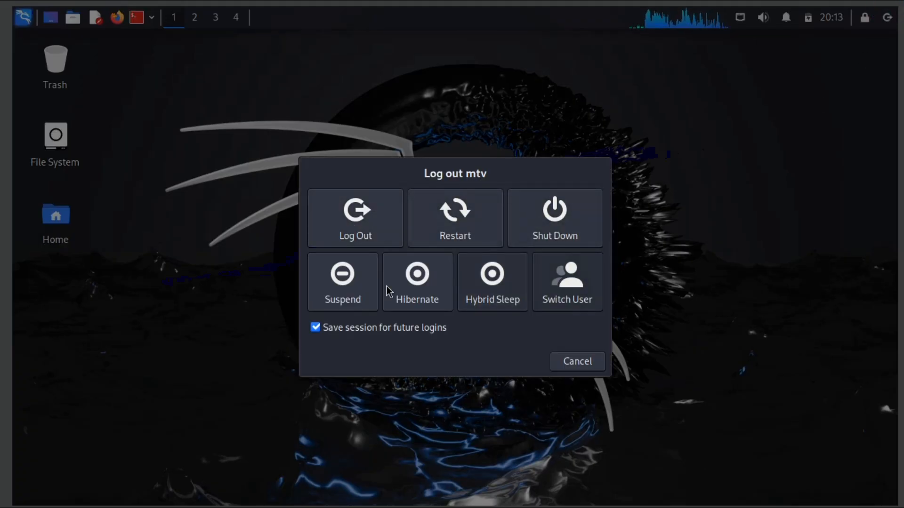